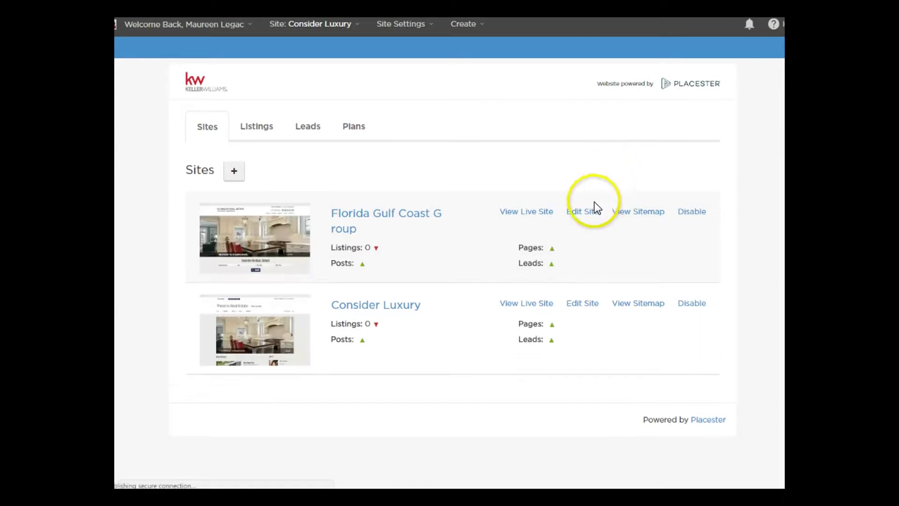
- Open the Florida Gulf Coast Group site for editing and start a new area page
click(581, 216)
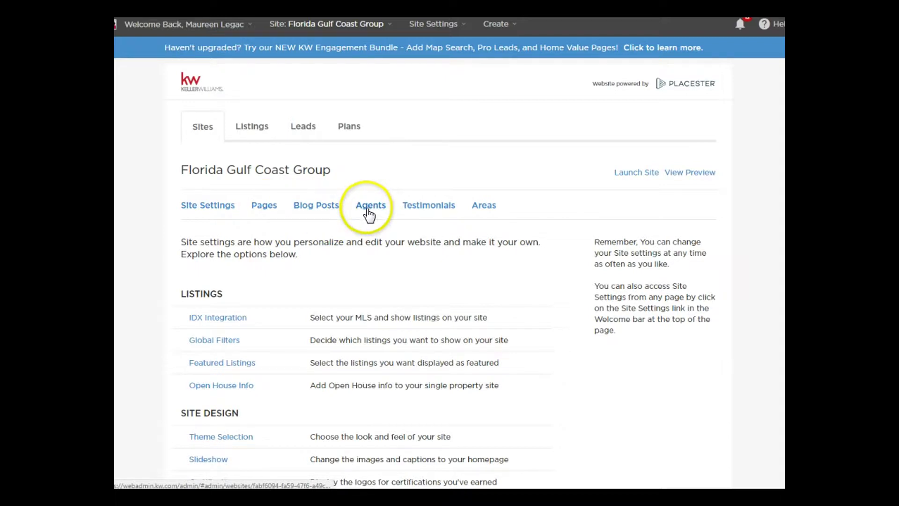
click(483, 208)
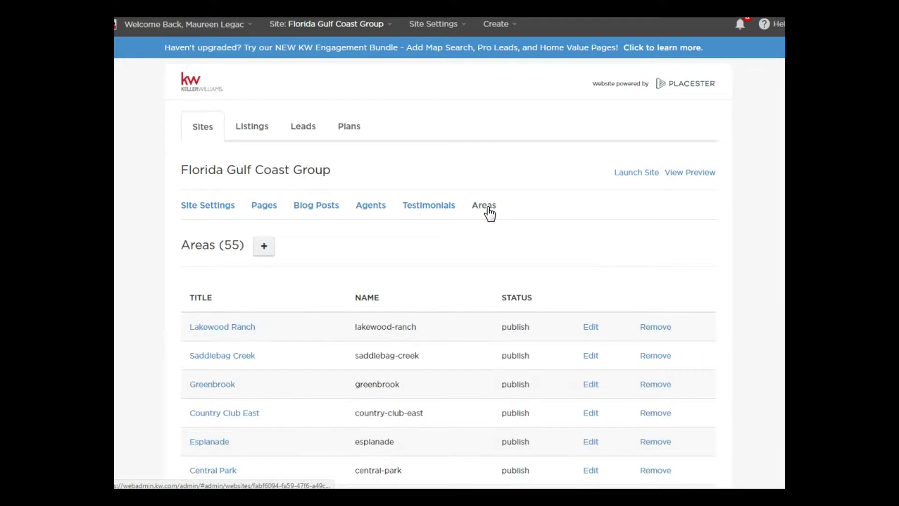
click(266, 246)
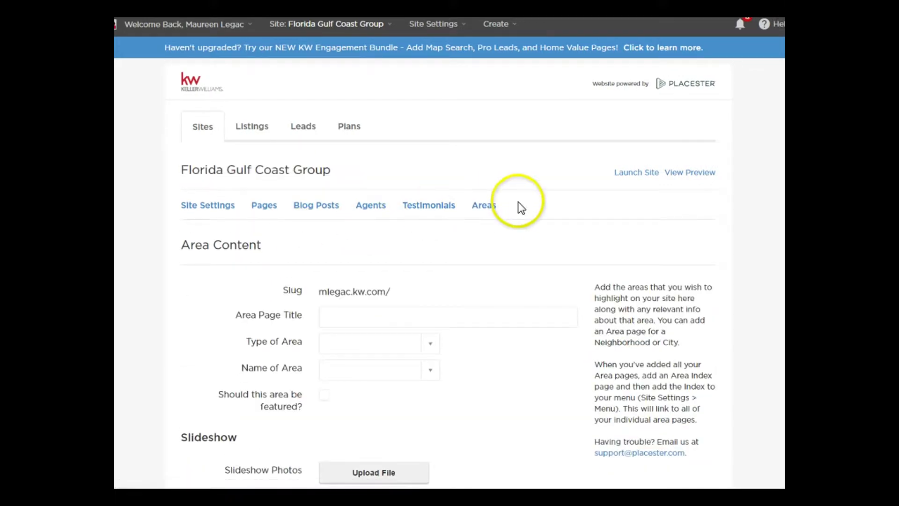
- Set the new area page's type of area to Neighborhood
scroll(517, 207, down, 3)
click(381, 244)
click(384, 239)
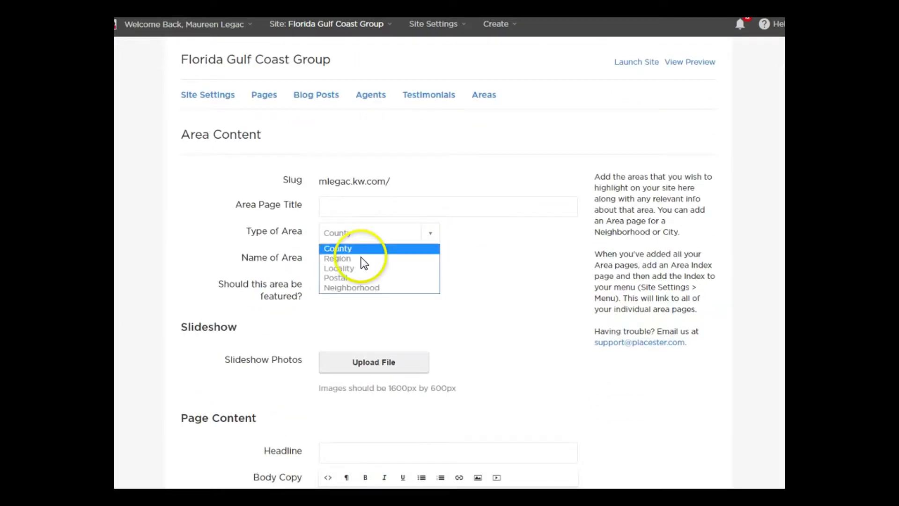
click(349, 279)
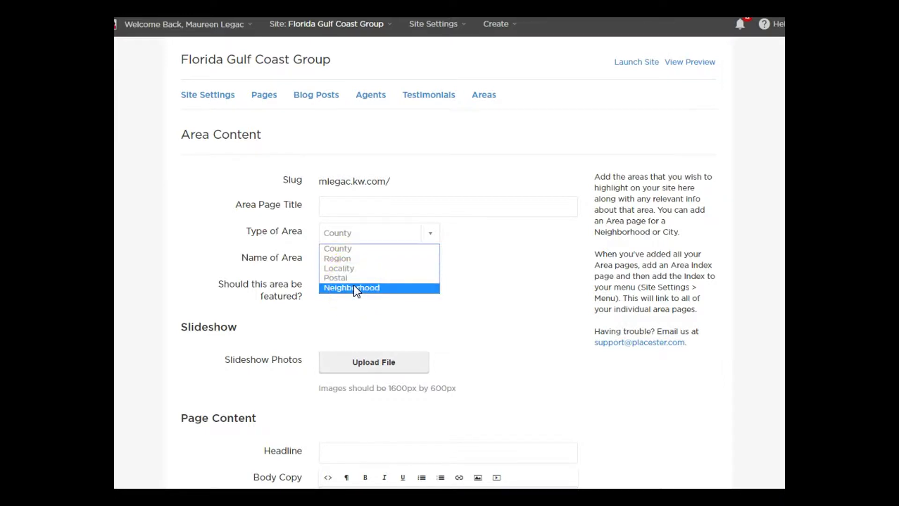
click(353, 287)
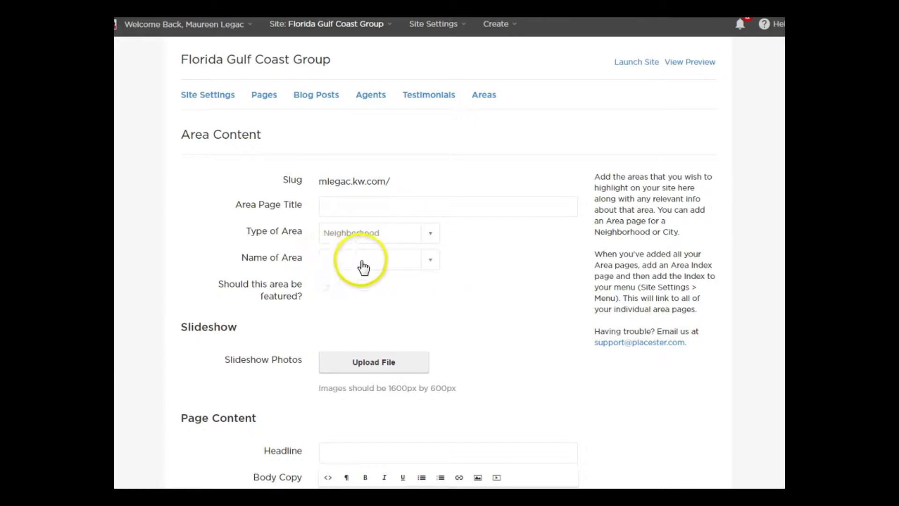
- Look through the neighborhood names offered for the name of the area
click(429, 268)
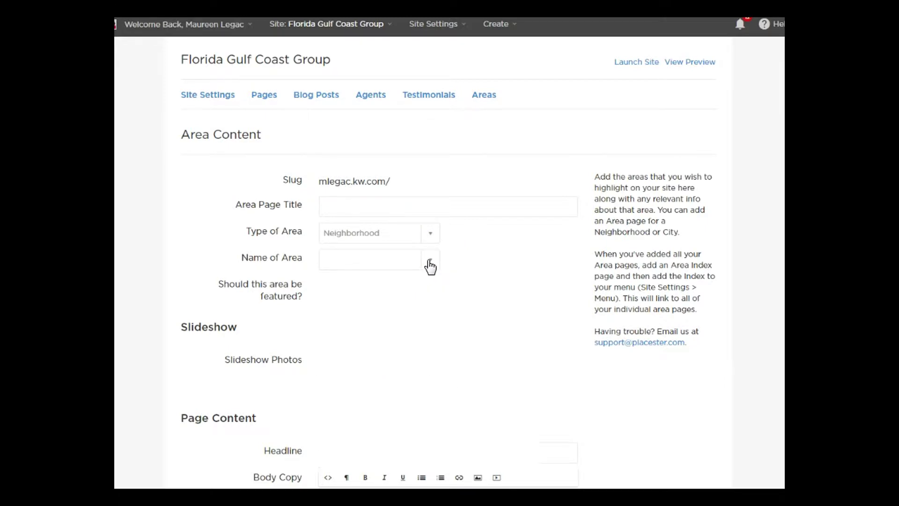
click(429, 267)
scroll(435, 330, down, 1)
scroll(438, 333, down, 20)
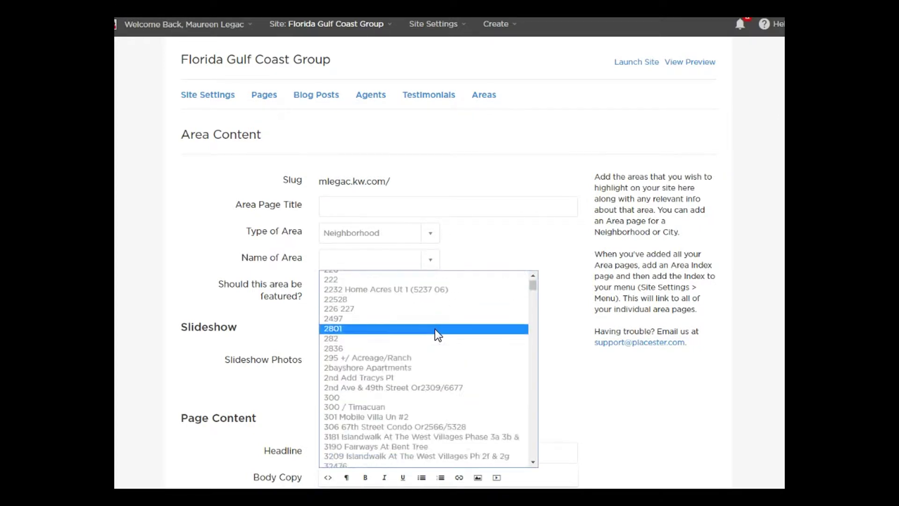
scroll(437, 335, down, 15)
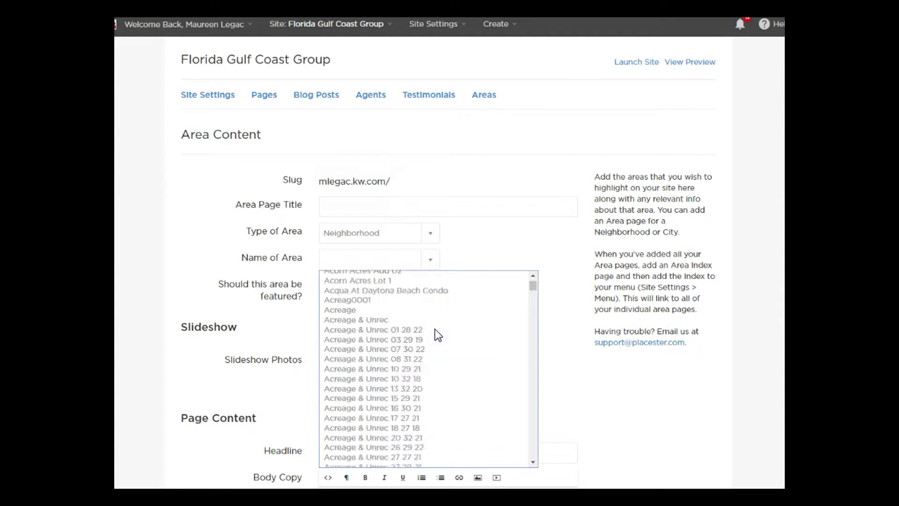
scroll(438, 334, down, 12)
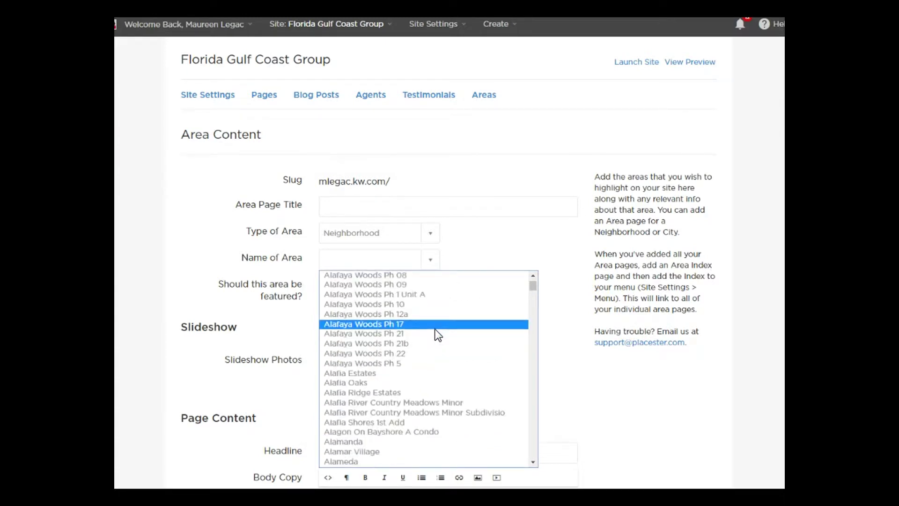
scroll(438, 334, down, 10)
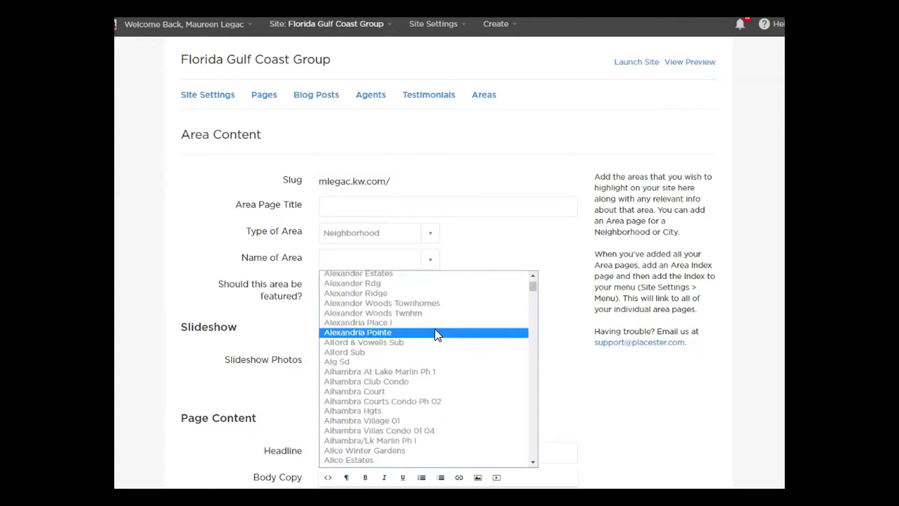
scroll(438, 335, down, 12)
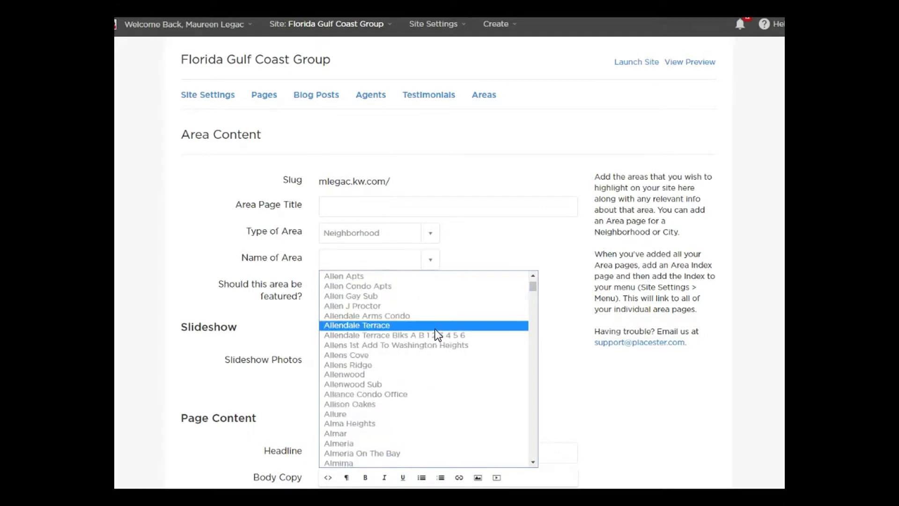
scroll(438, 334, down, 12)
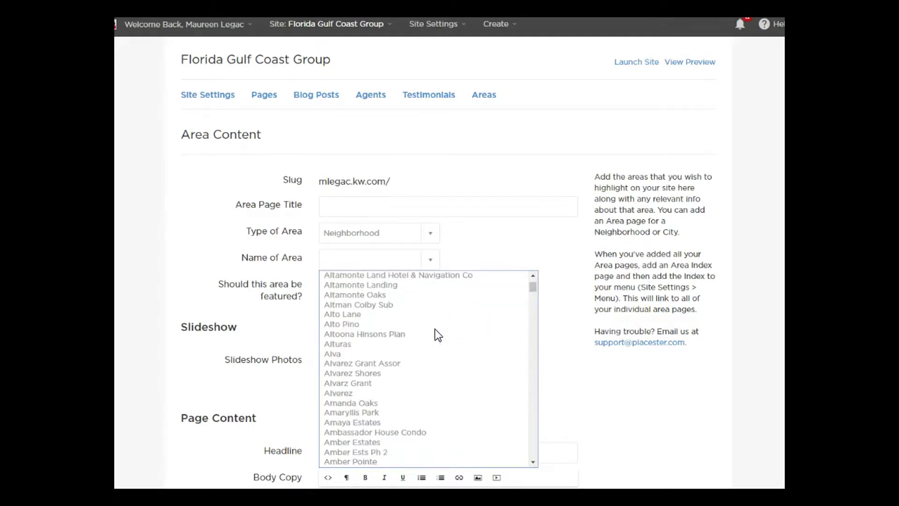
scroll(437, 334, down, 15)
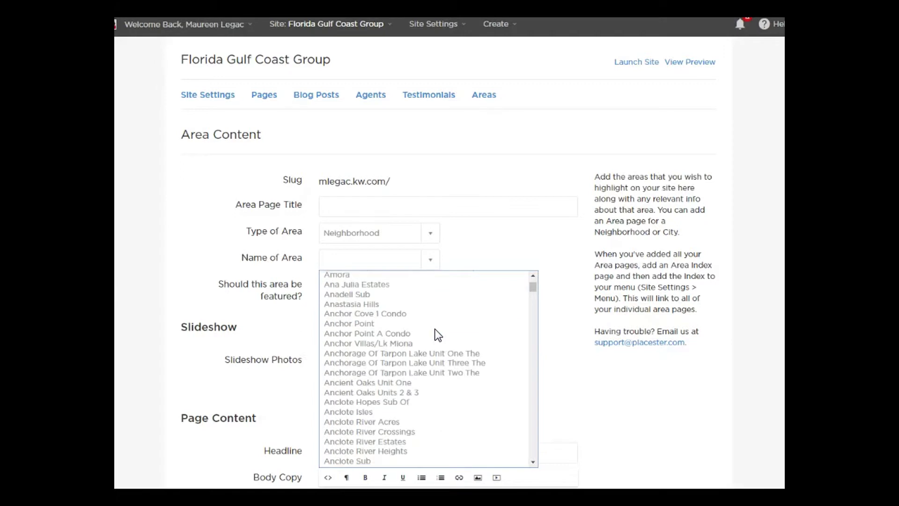
scroll(438, 334, down, 5)
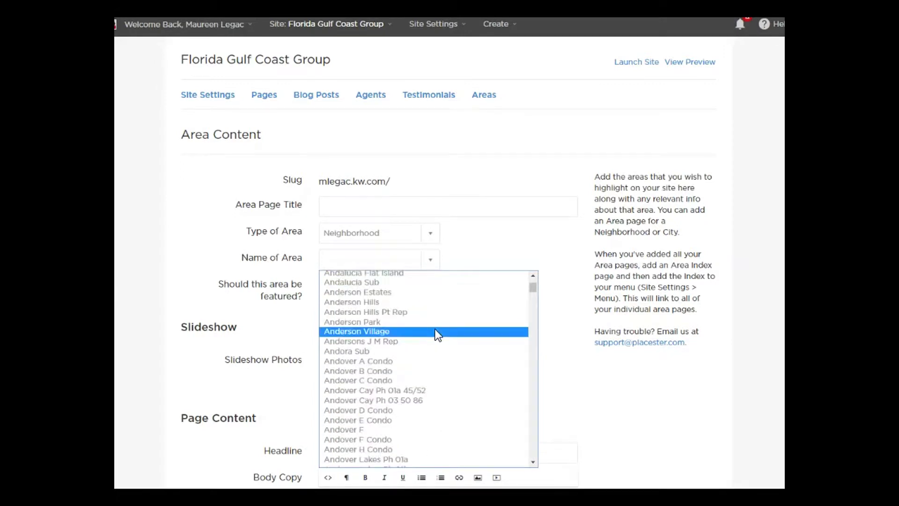
scroll(438, 334, down, 4)
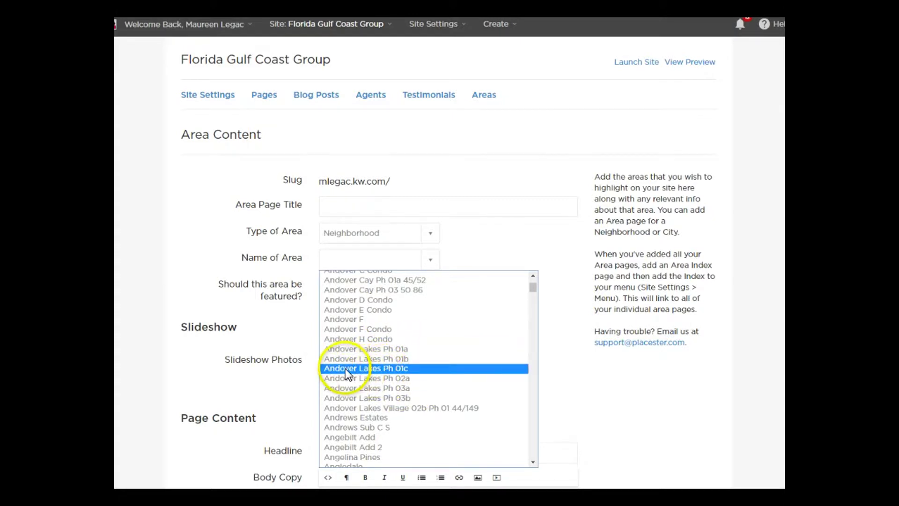
- Change the new area page's type of area to Postal
click(435, 233)
click(434, 234)
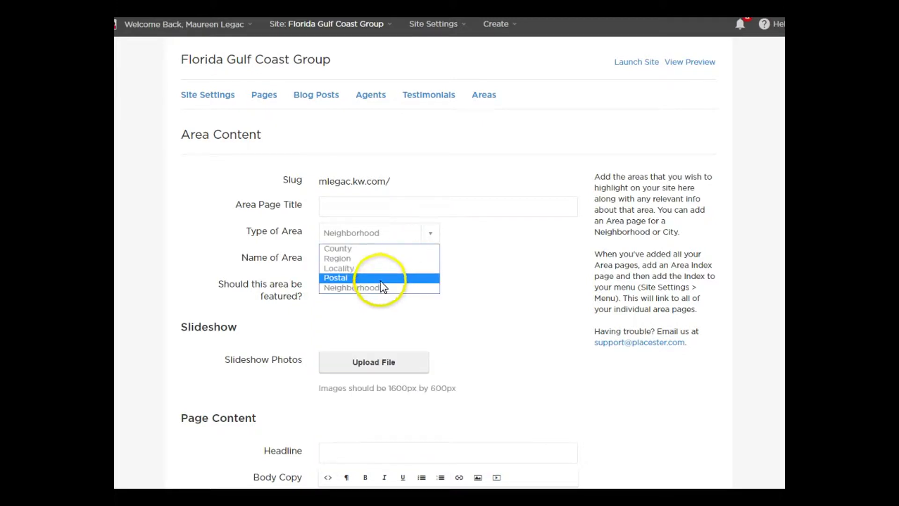
click(380, 280)
click(437, 286)
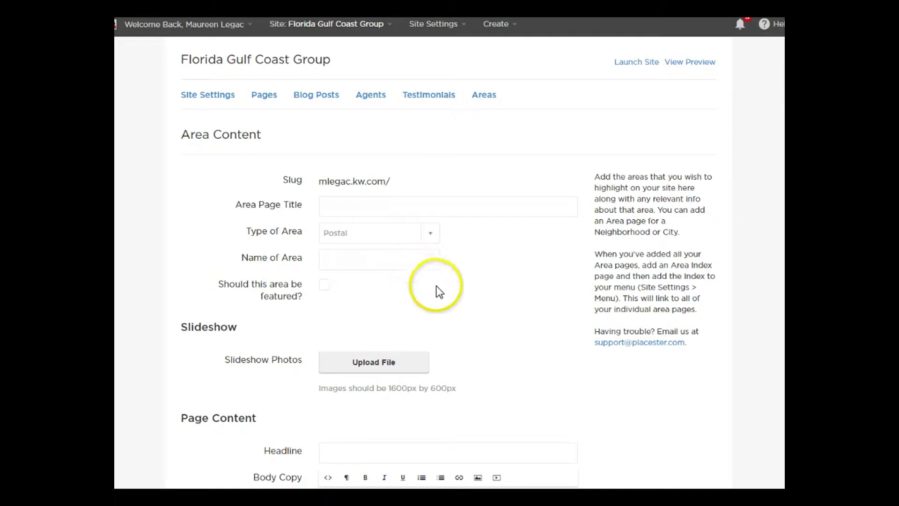
- Choose postal code 34208 as the name of the area
click(430, 260)
scroll(408, 316, down, 1)
scroll(409, 316, down, 15)
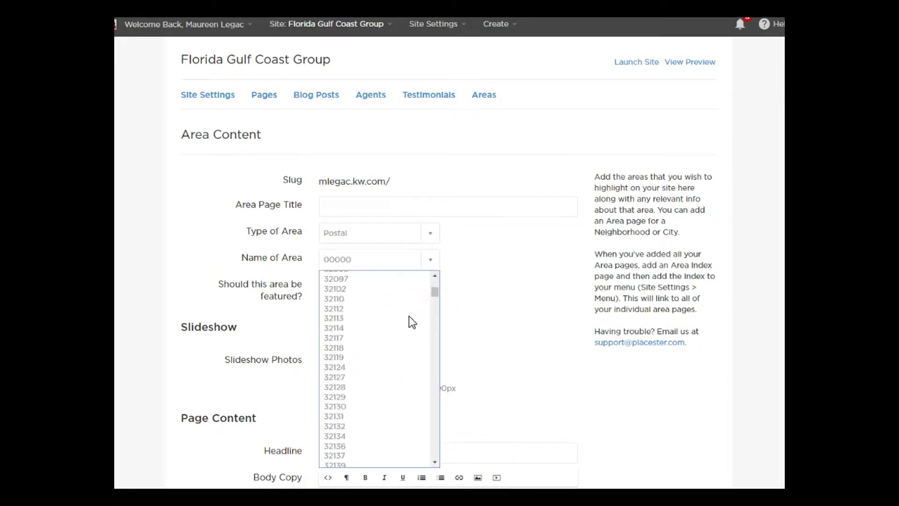
scroll(409, 316, down, 15)
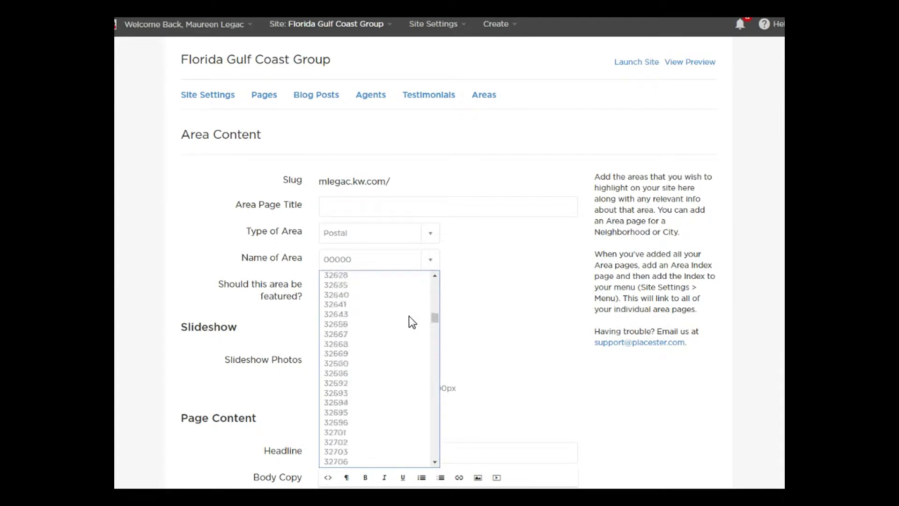
scroll(409, 317, down, 15)
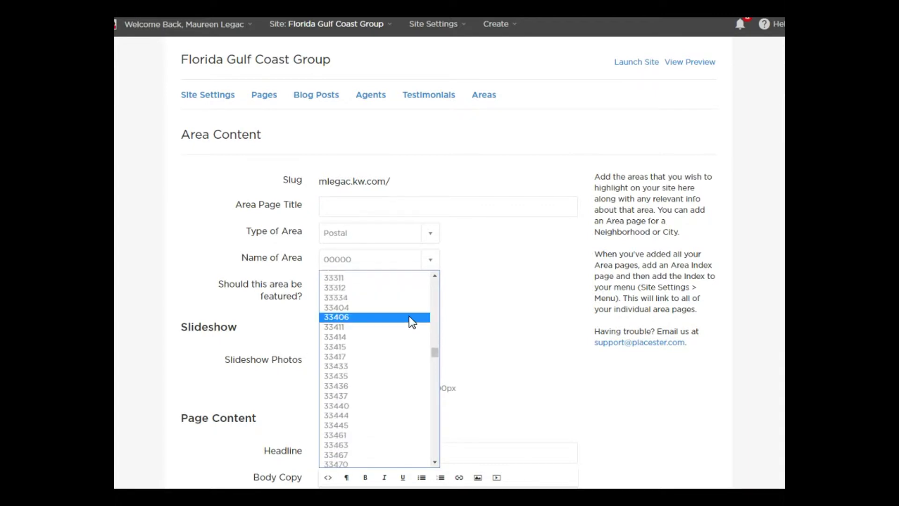
scroll(409, 315, down, 10)
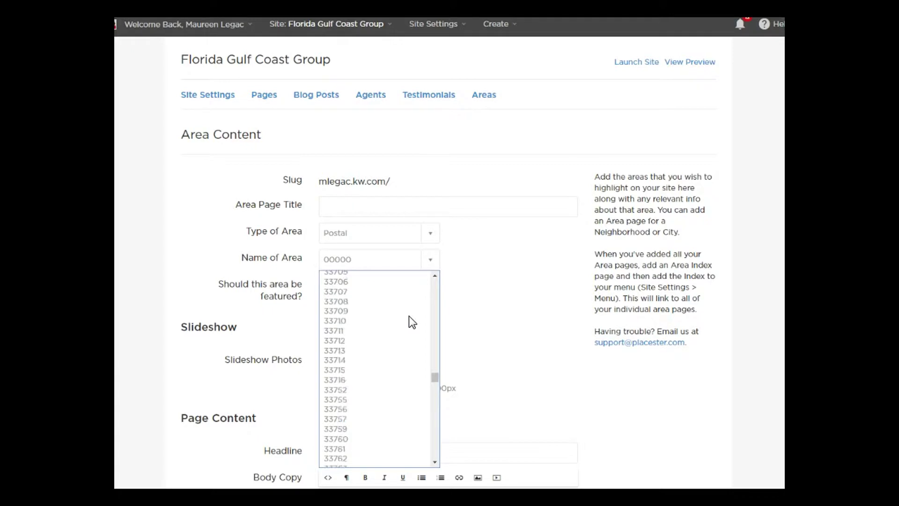
scroll(409, 317, down, 8)
scroll(409, 316, down, 10)
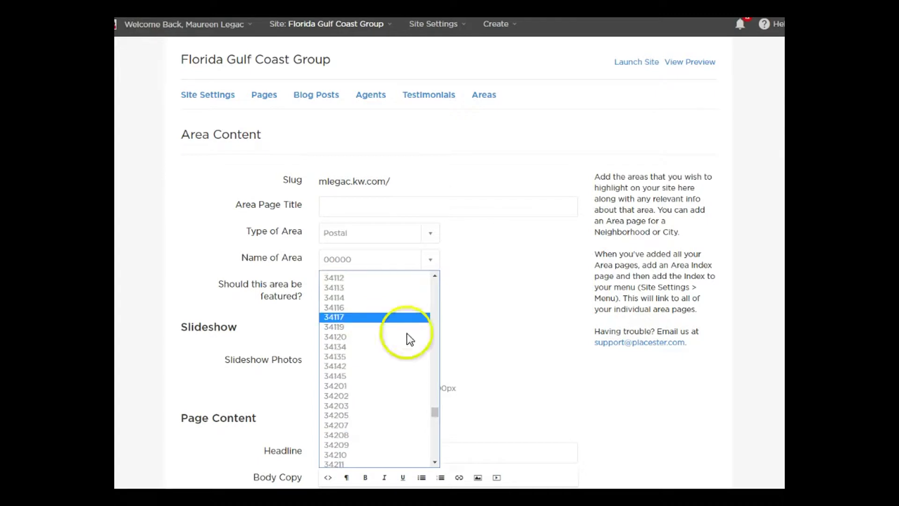
click(361, 433)
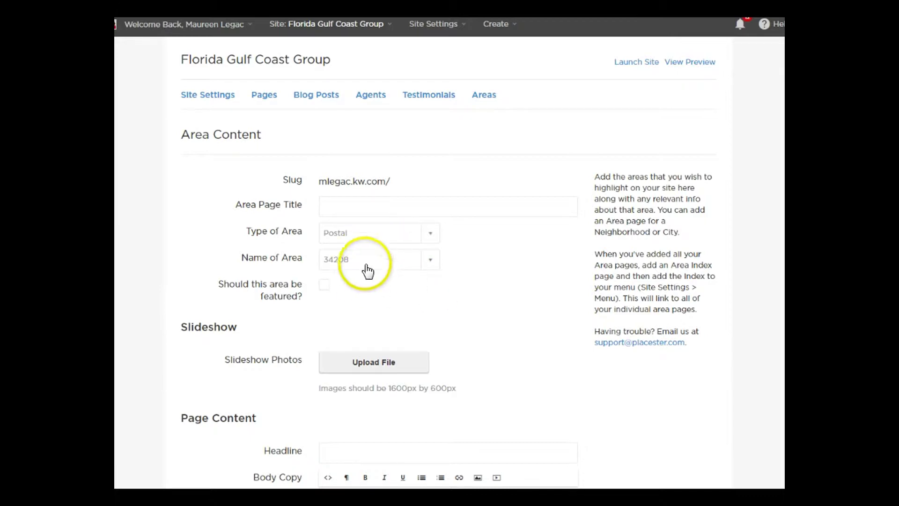
- Mark the area as featured and enter "Bradenton Florida" as the area page title, keeping Postal as the type
click(324, 285)
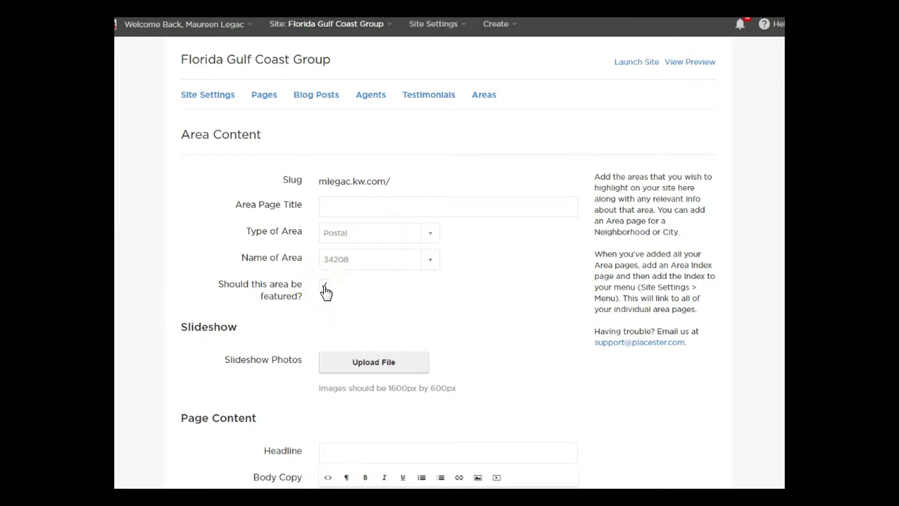
click(363, 210)
text(Brade)
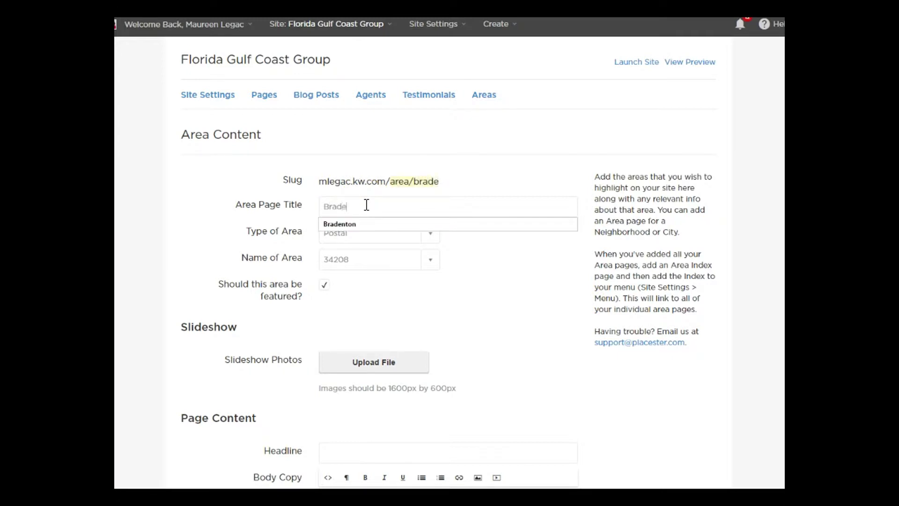
text(nton Florida)
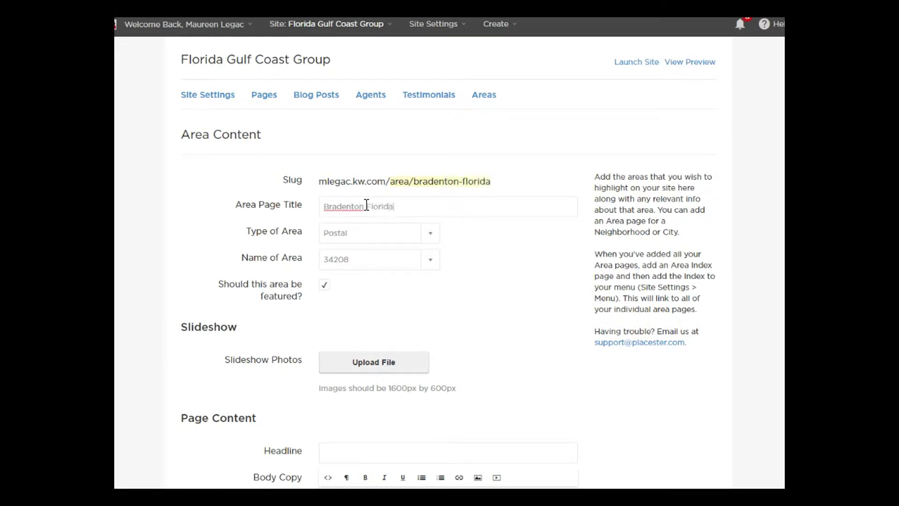
click(430, 236)
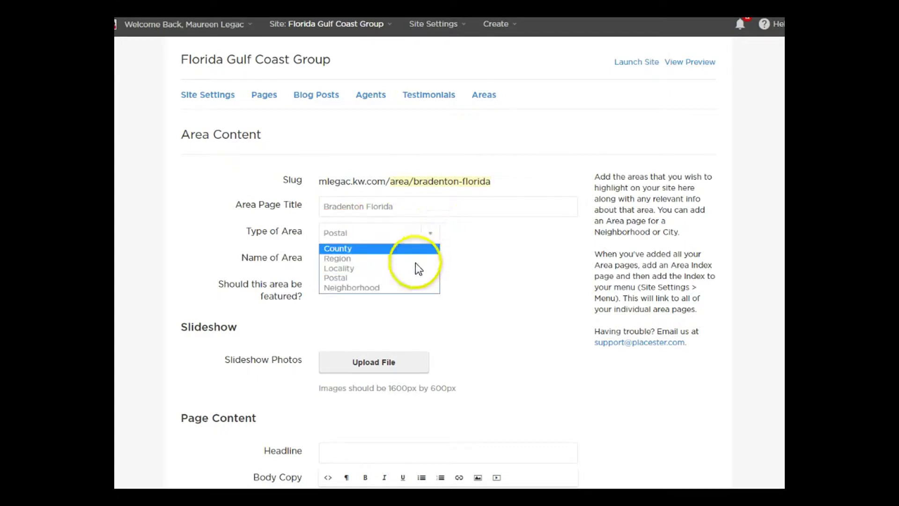
click(412, 277)
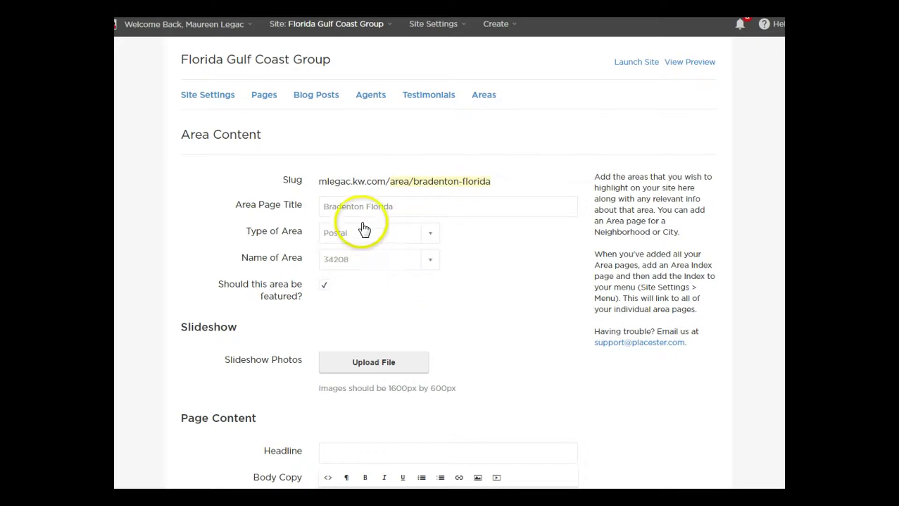
- Upload image 1 from the Photos for Day 6 folder to the area page's slideshow photos
scroll(481, 241, down, 3)
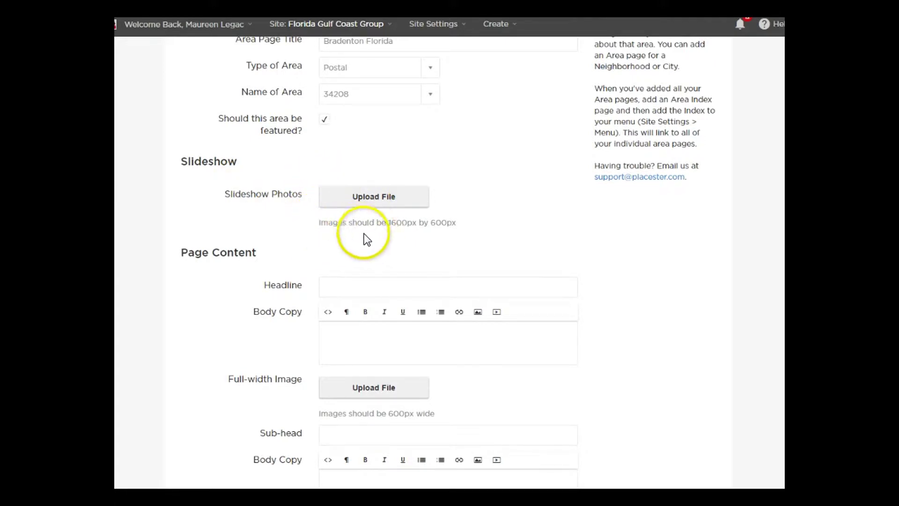
click(387, 201)
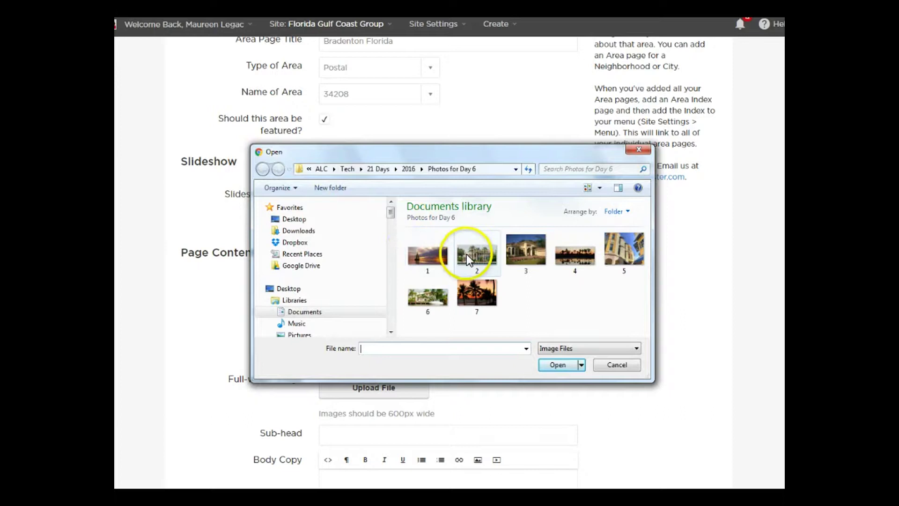
click(427, 256)
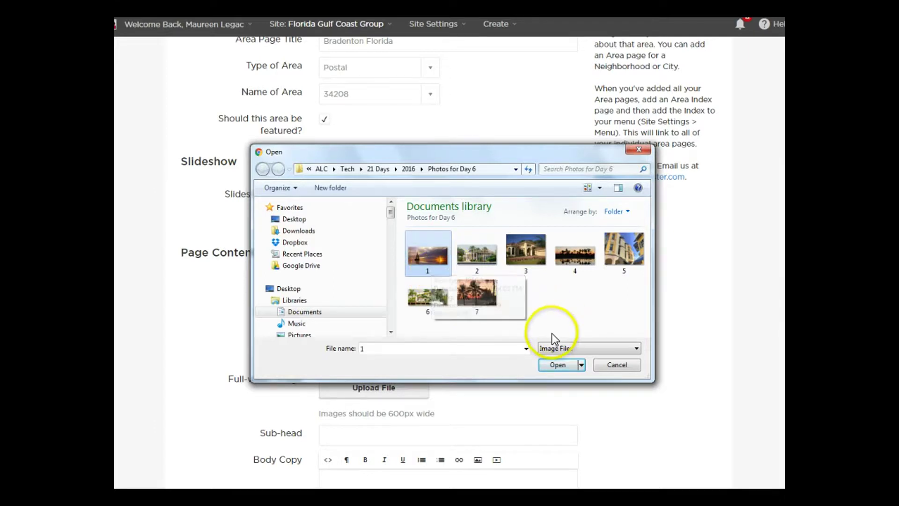
click(552, 365)
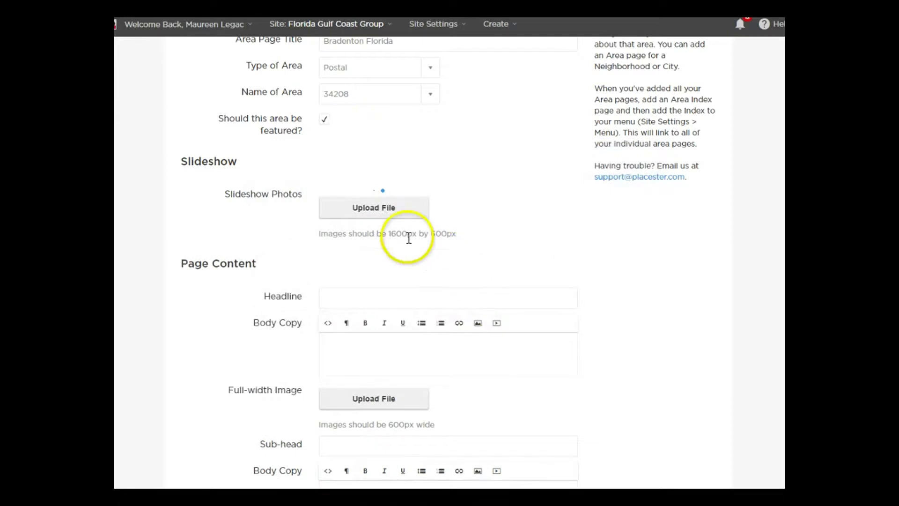
- Upload images 2, 4 and 6 from the Photos for Day 6 folder to the area page's slideshow photos
click(365, 252)
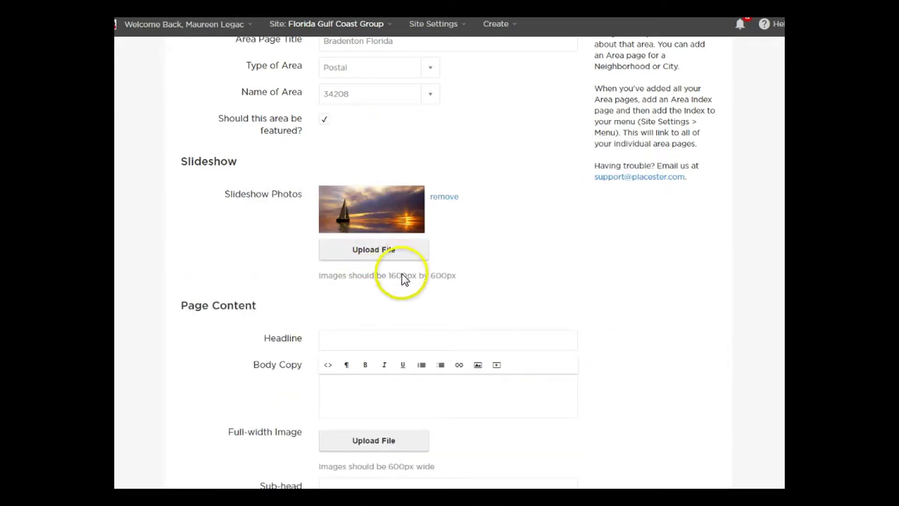
click(477, 249)
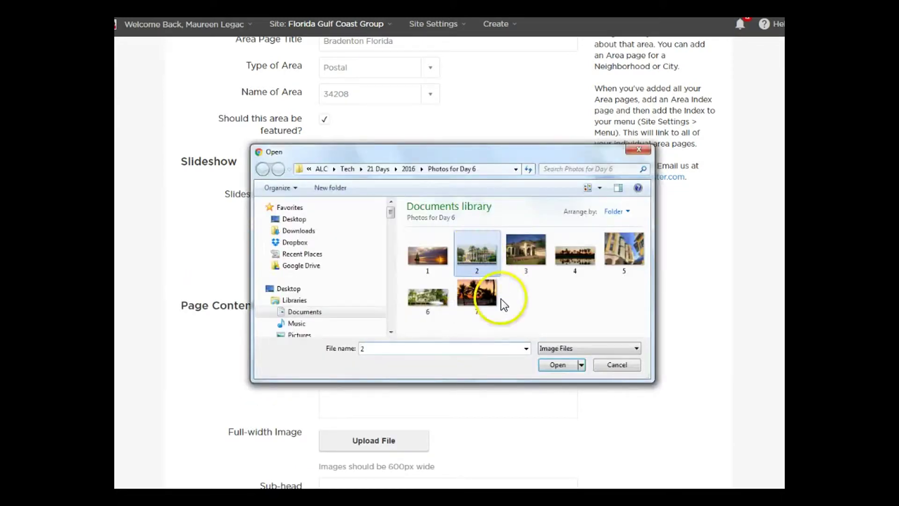
click(550, 364)
click(372, 306)
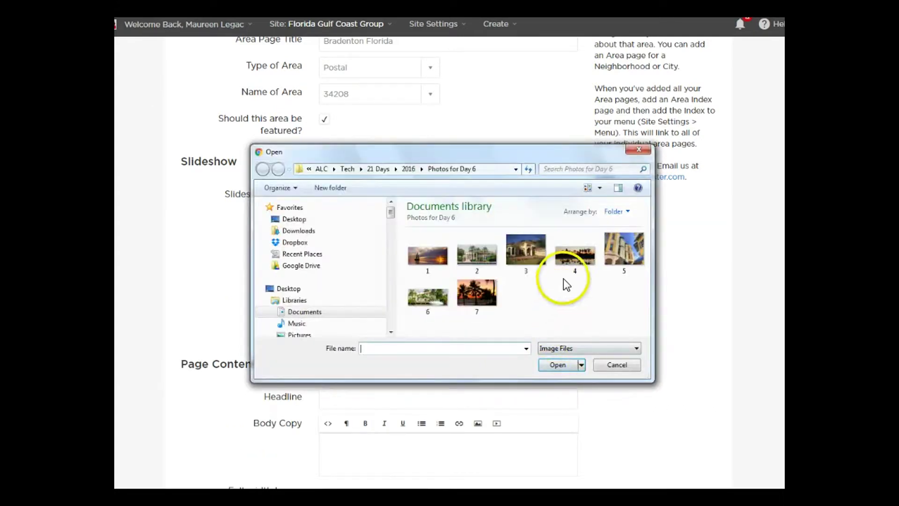
click(570, 260)
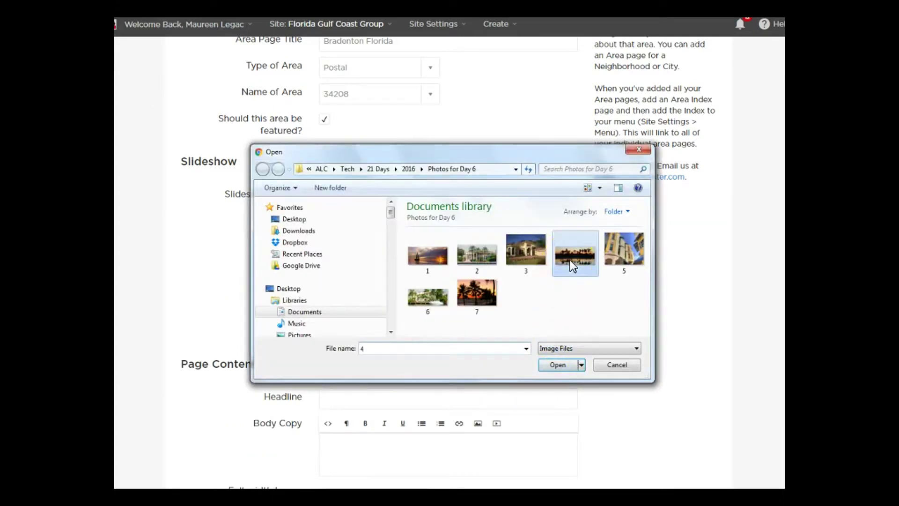
click(550, 365)
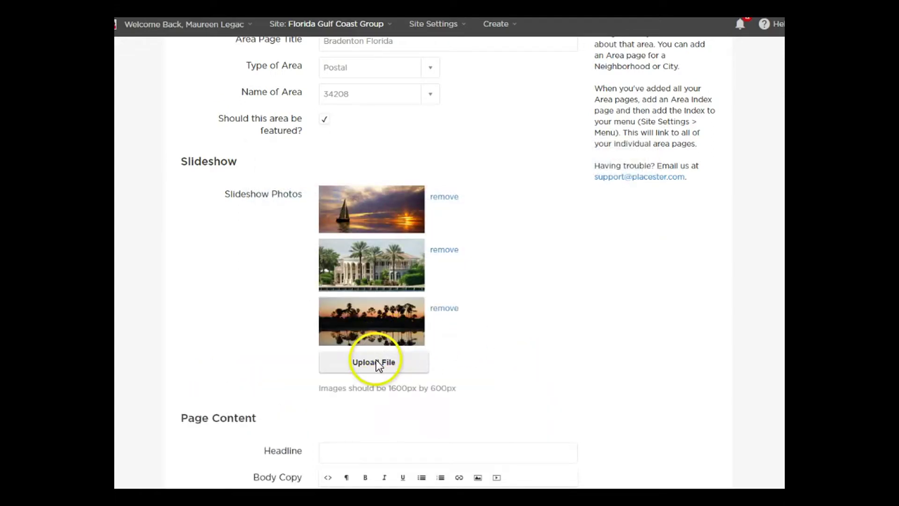
click(399, 370)
click(429, 299)
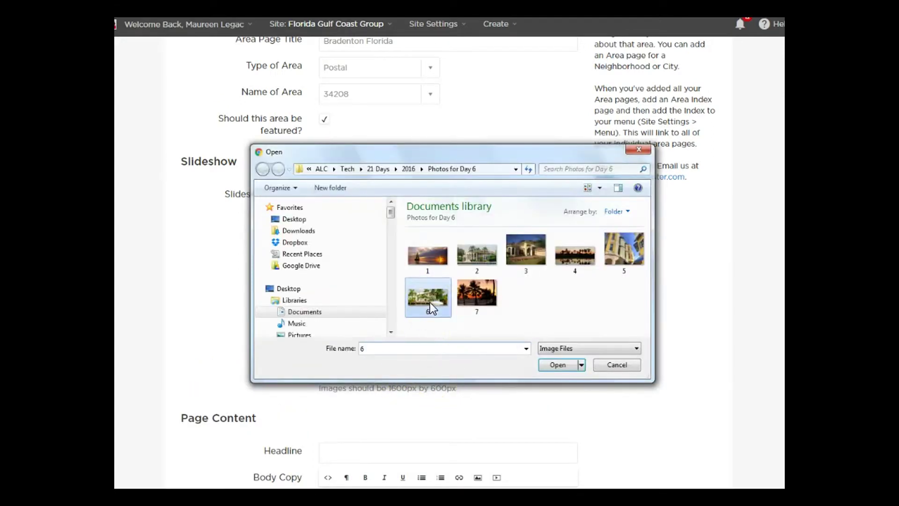
click(554, 361)
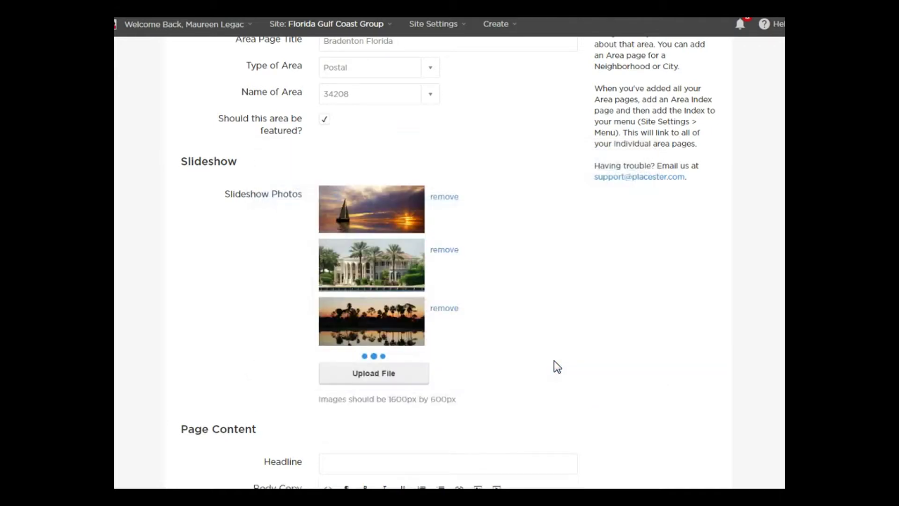
- Enter "Everything Bradenton" as the headline of the page content
scroll(557, 312, down, 6)
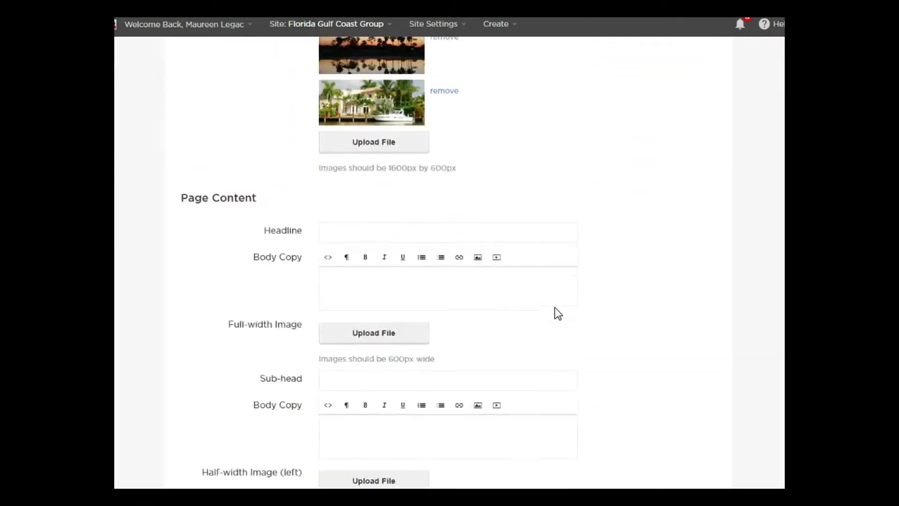
click(347, 173)
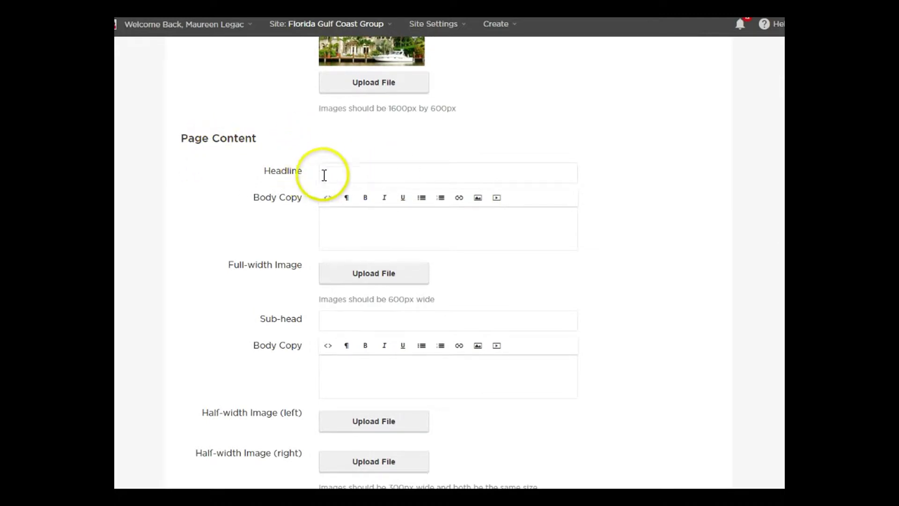
scroll(502, 204, down, 3)
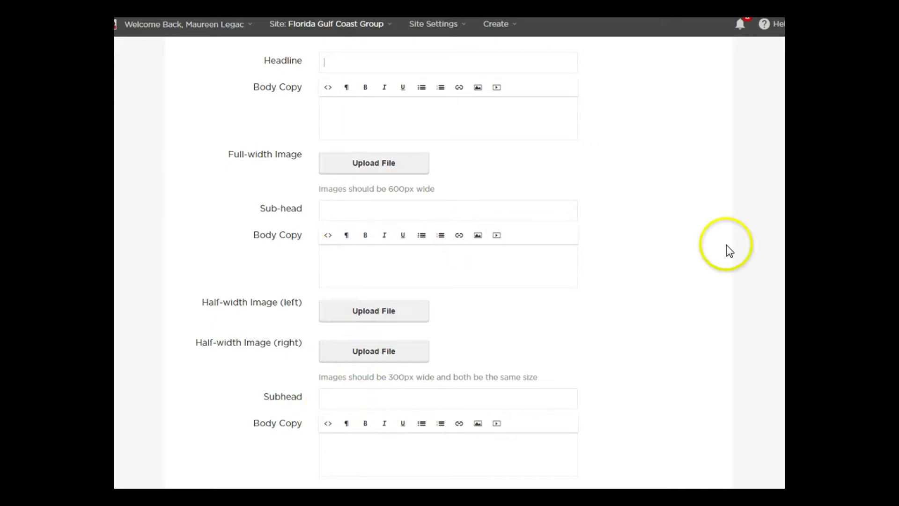
scroll(729, 251, up, 3)
scroll(726, 245, up, 2)
click(409, 223)
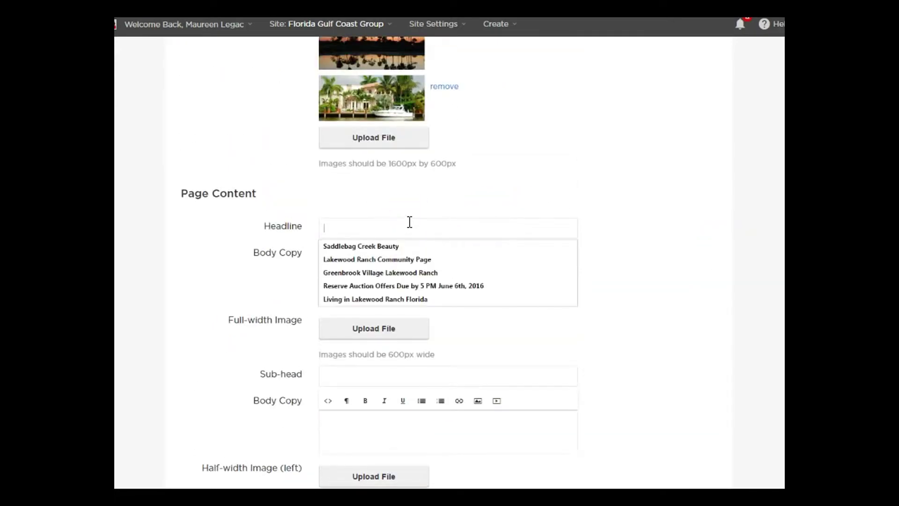
text(Everything Bradenton)
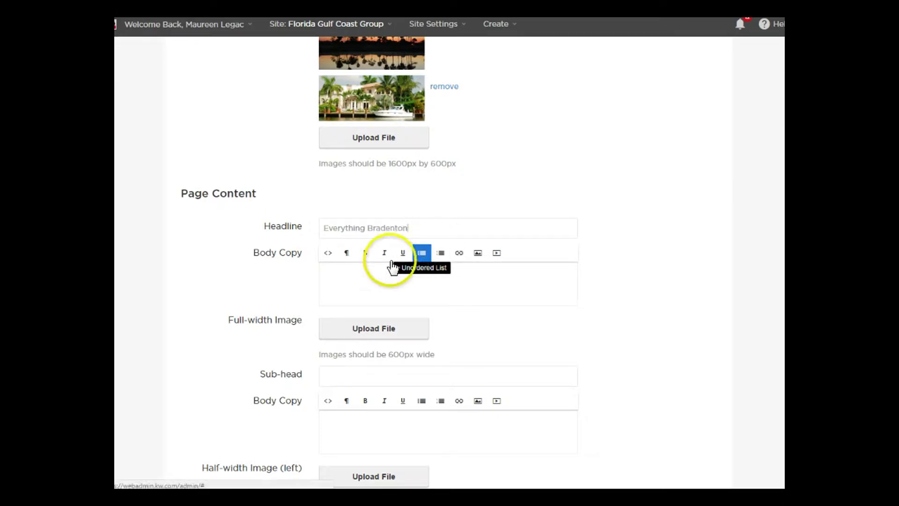
- Enter the placeholder text "kafjlskfjs.lfksldk" in the body copy under the headline
scroll(465, 206, down, 1)
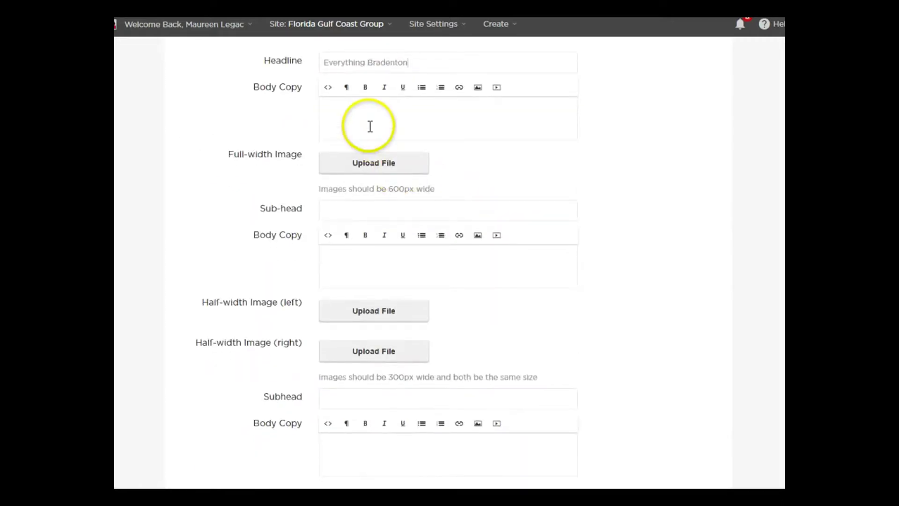
click(365, 110)
scroll(656, 169, up, 1)
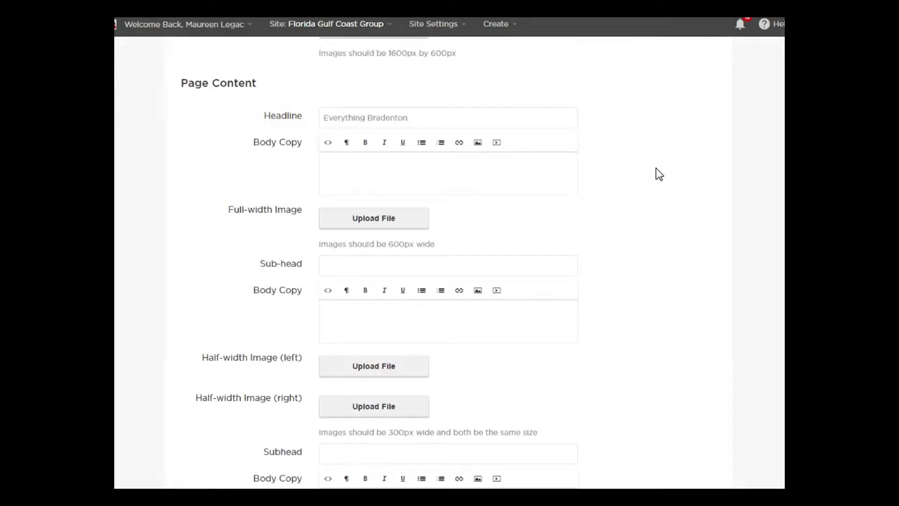
click(456, 166)
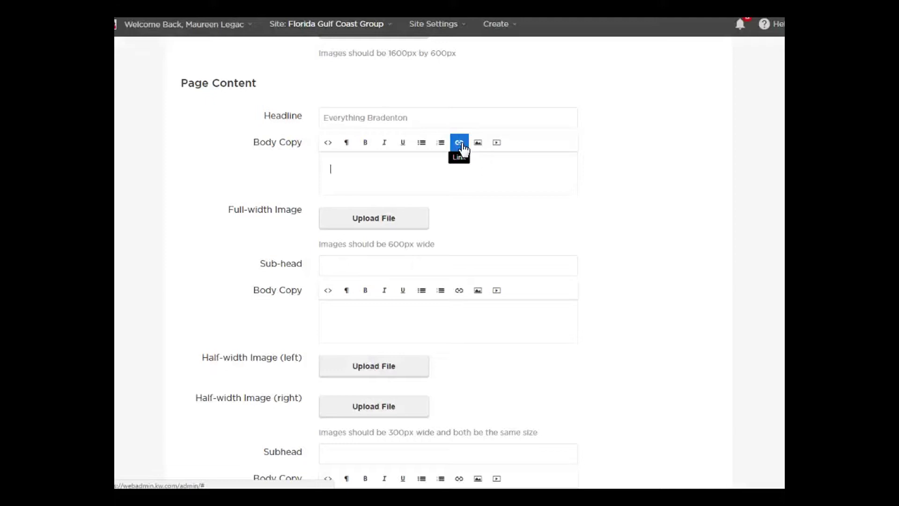
click(478, 144)
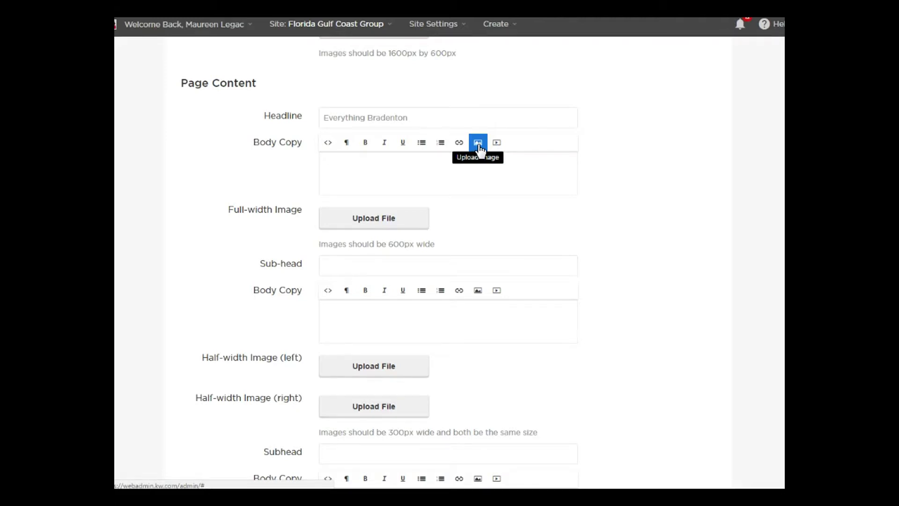
click(497, 144)
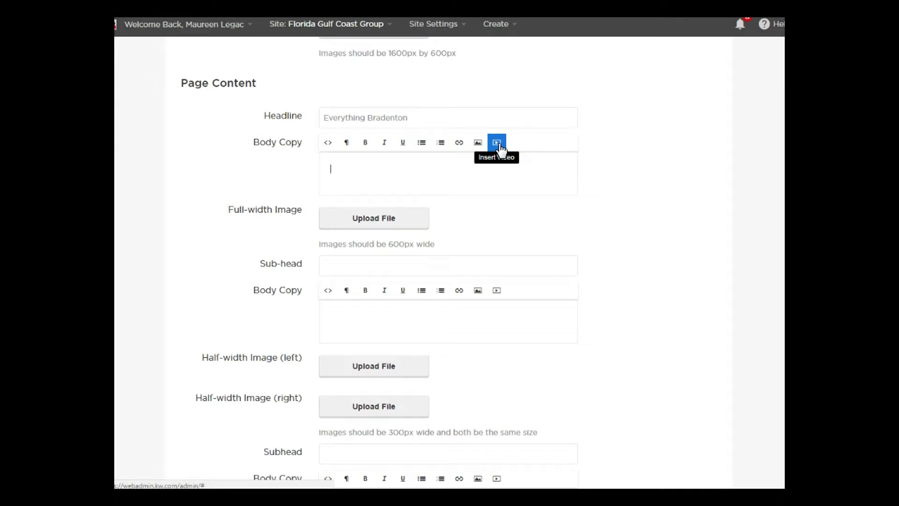
click(428, 173)
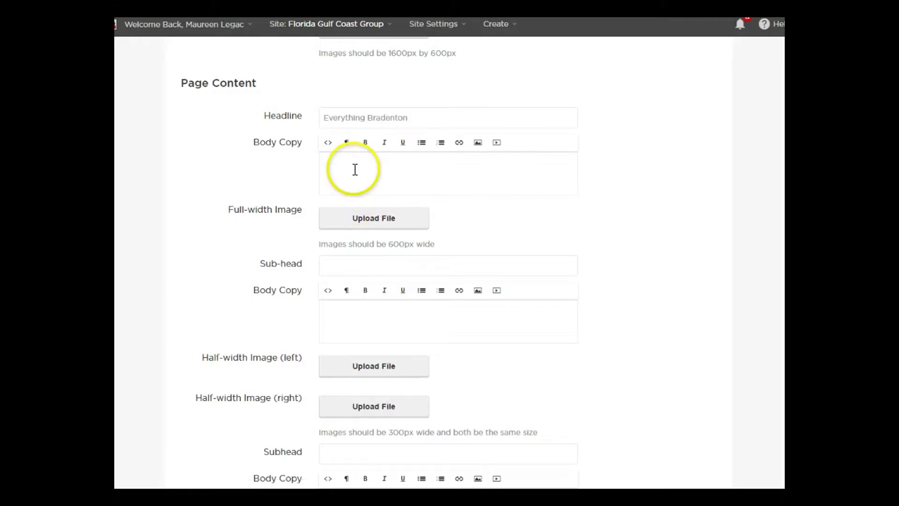
text(kafjlskfjs.lfksldk)
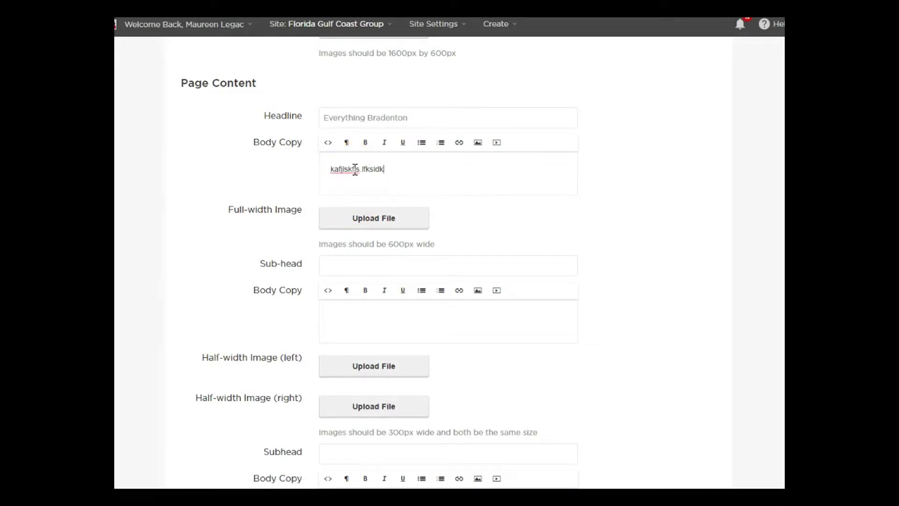
- Upload image 4 from the Photos for Day 6 folder as the full-width image
click(373, 217)
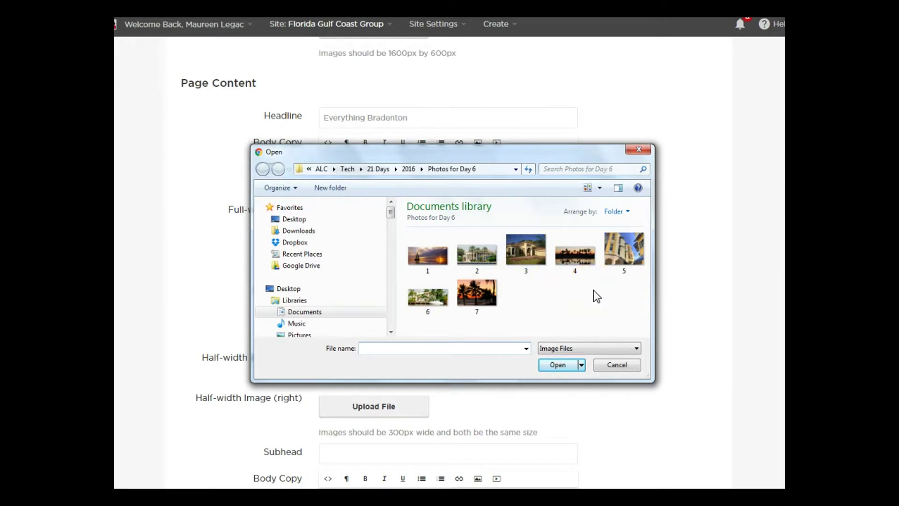
drag(470, 157, 528, 245)
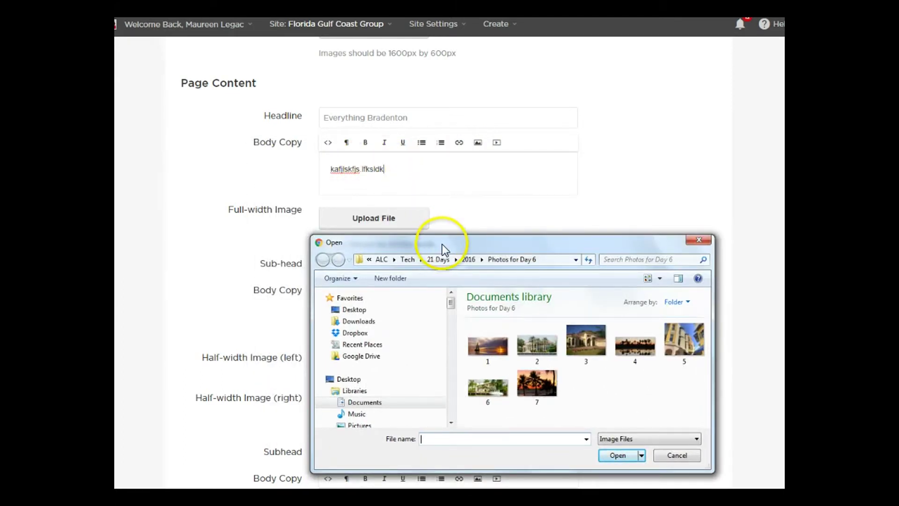
click(638, 349)
click(618, 455)
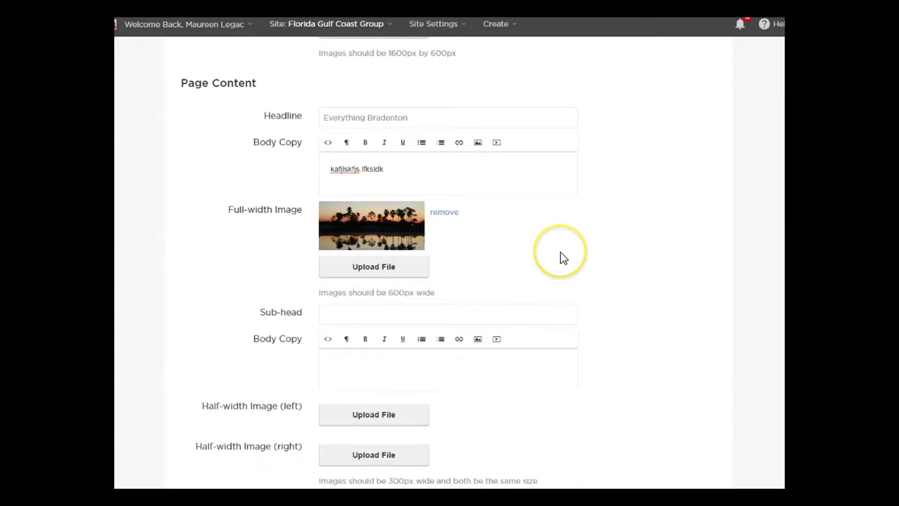
- Enter "Bradenton Schools" as the sub-head below the full-width image and place the cursor in its body copy
scroll(563, 258, down, 2)
scroll(560, 252, down, 1)
click(391, 205)
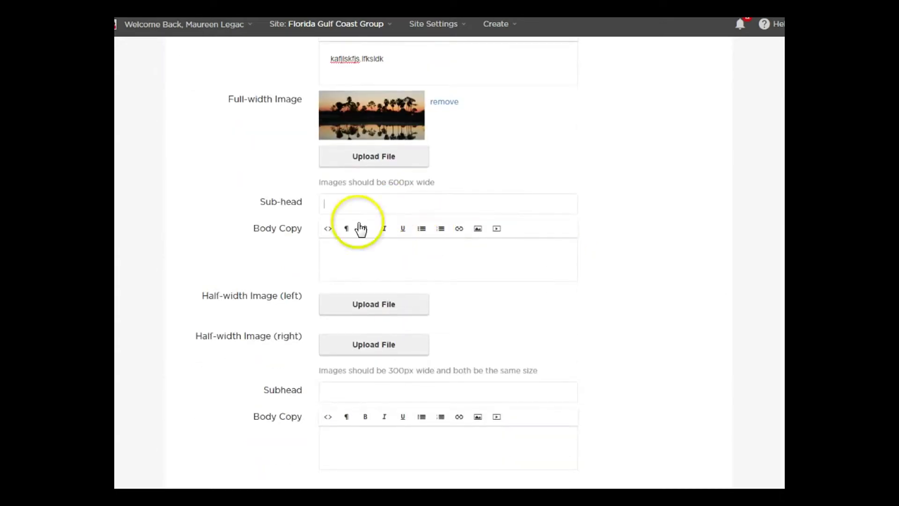
text(Bra)
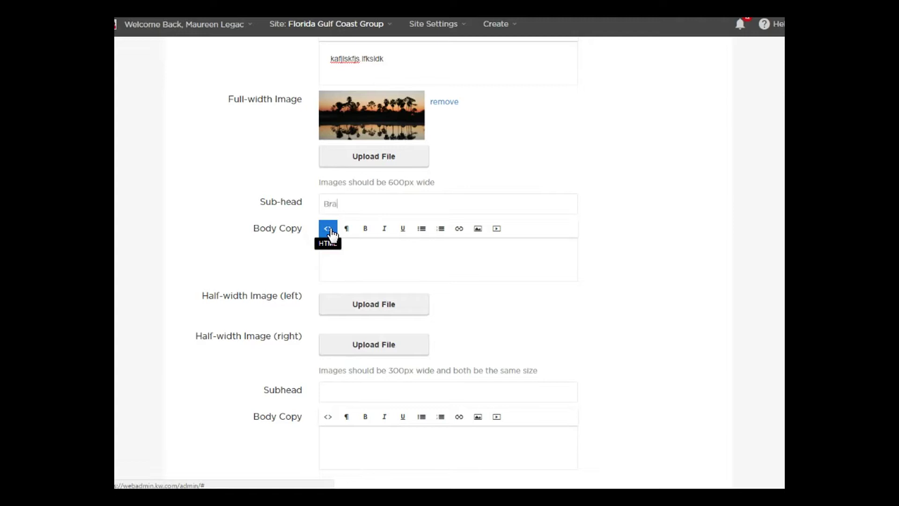
text(denton Schools)
click(370, 241)
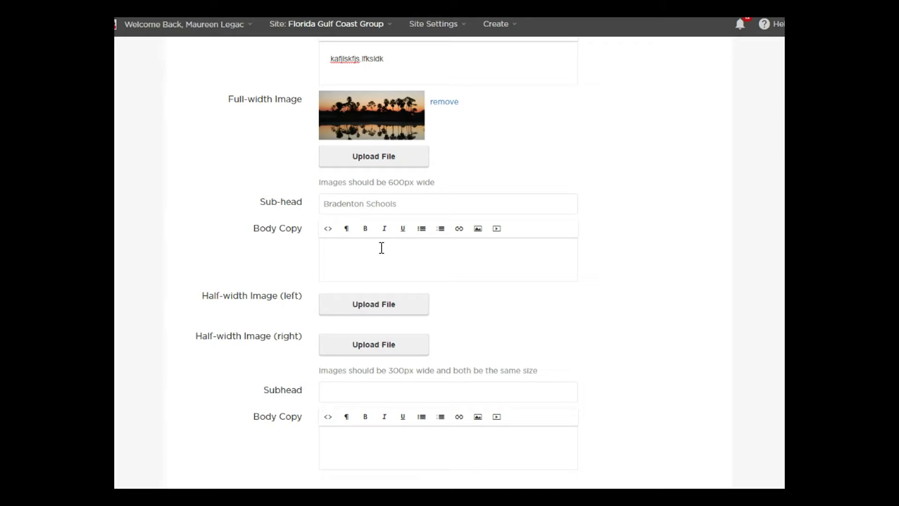
click(379, 250)
- Upload image 3 as the left half-width image and image 5 as the right half-width image
scroll(401, 234, down, 3)
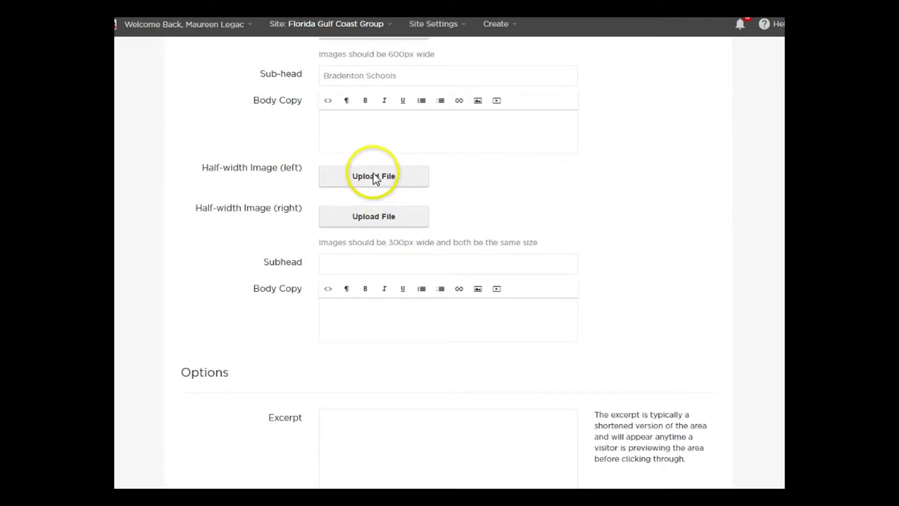
click(374, 177)
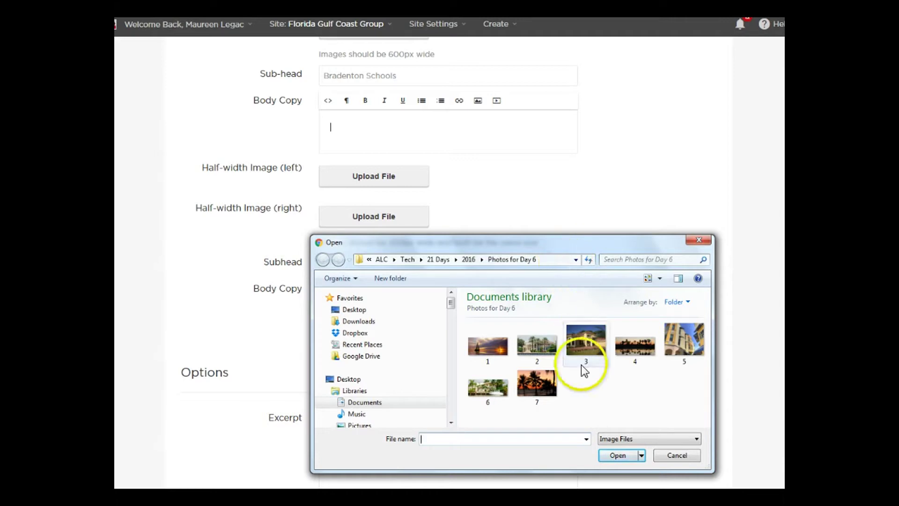
click(581, 341)
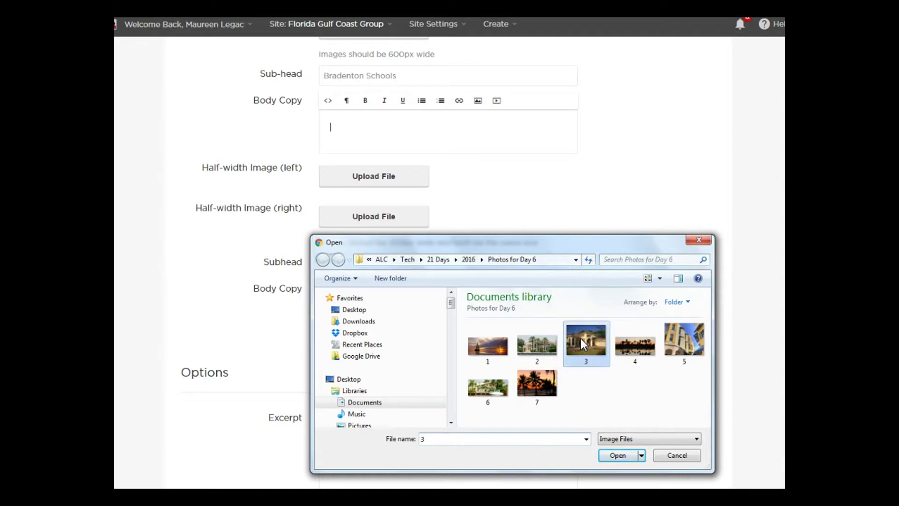
click(617, 455)
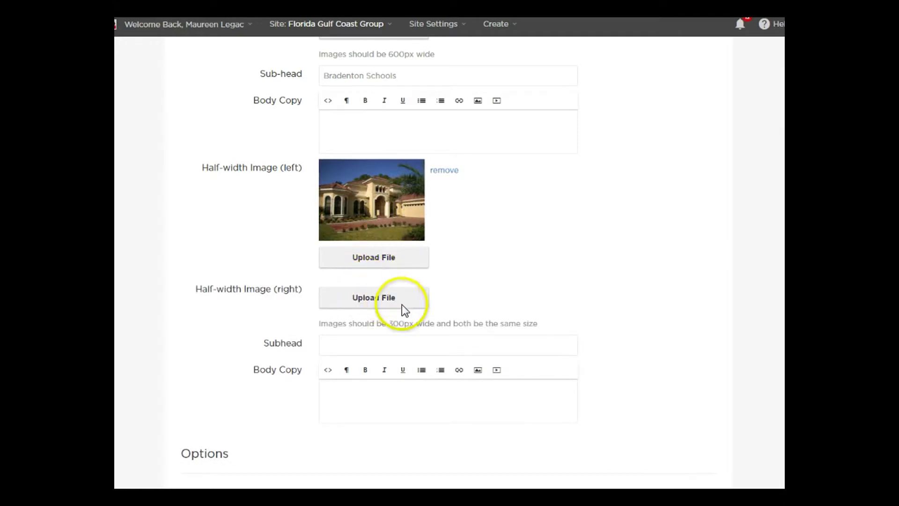
click(403, 304)
click(684, 339)
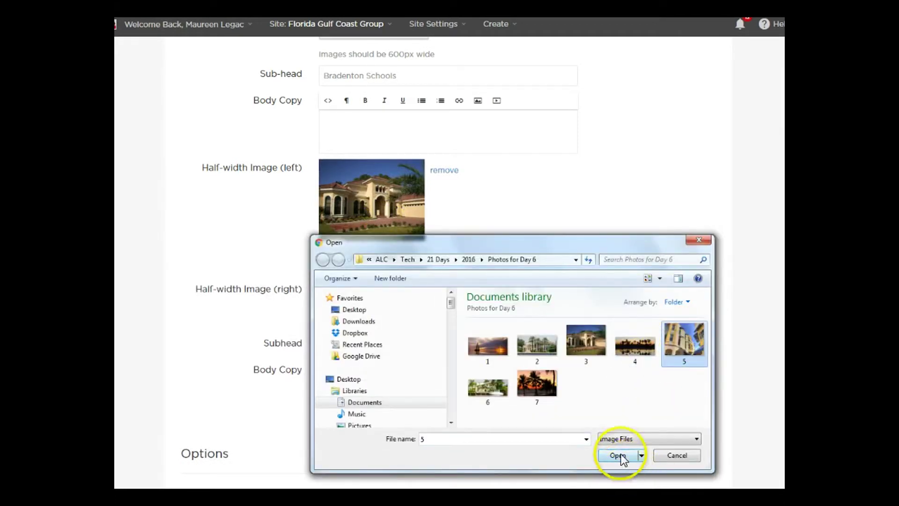
click(618, 455)
- Enter "Dining in Bradenton" as the subhead below the half-width images and place the cursor in its body copy
scroll(523, 234, down, 3)
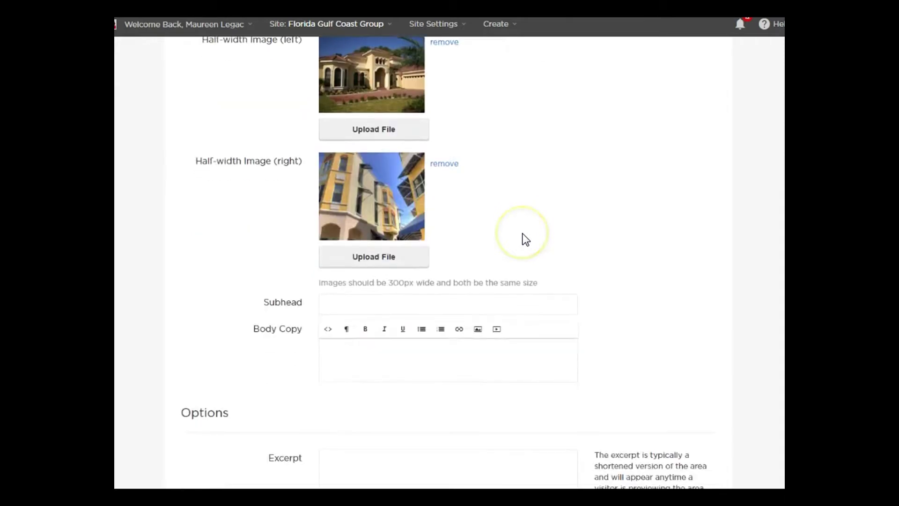
scroll(524, 239, down, 1)
click(373, 253)
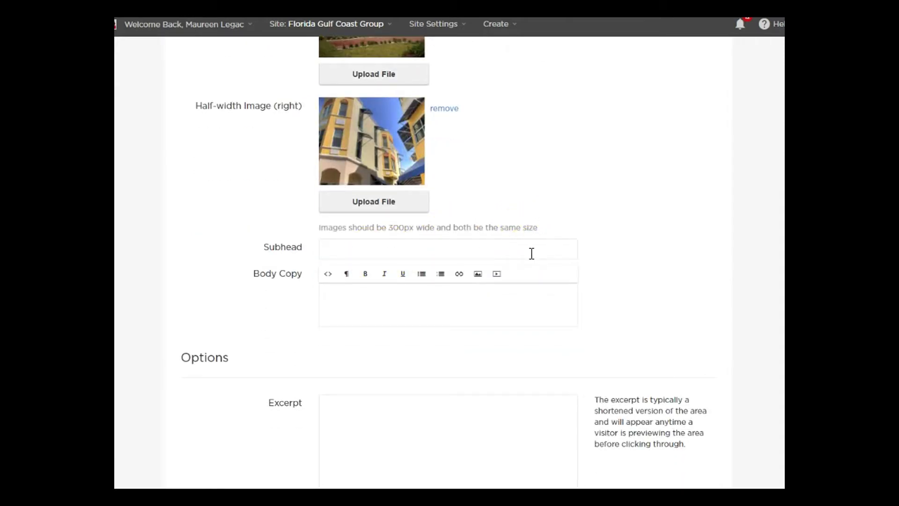
text(Dining in Bradenton)
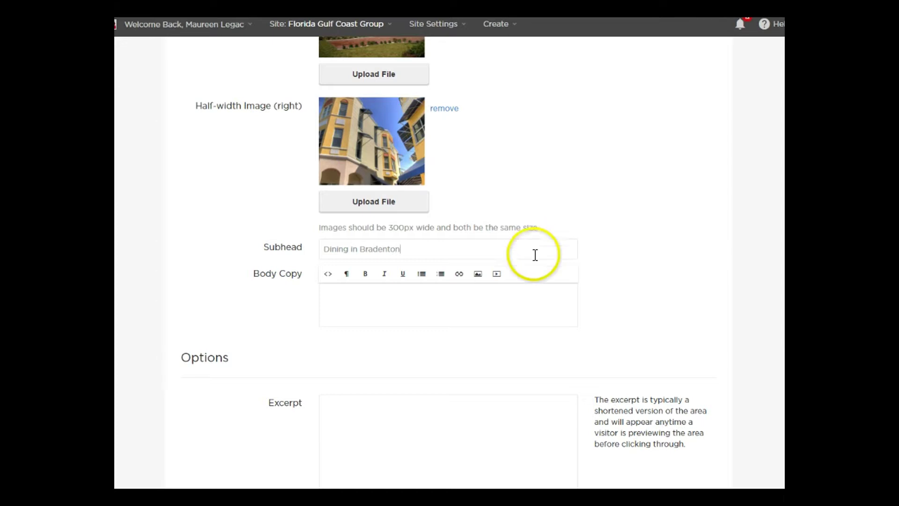
click(402, 302)
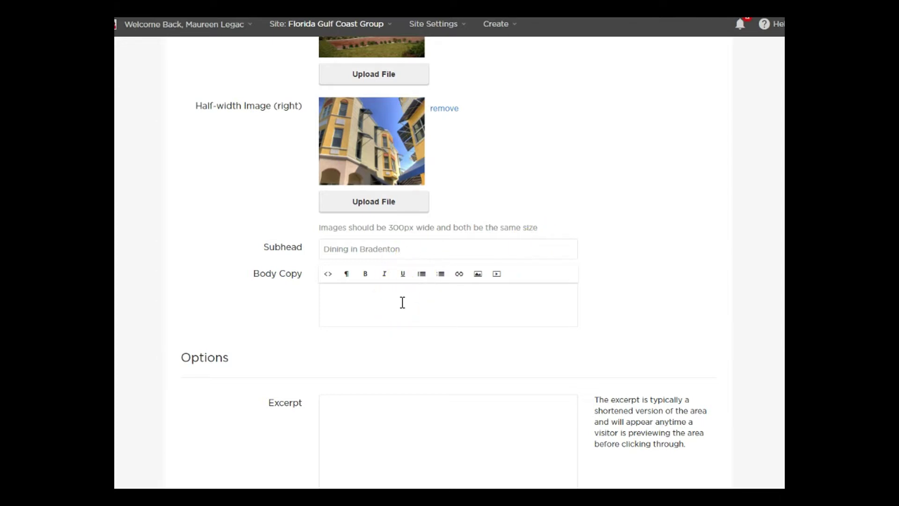
scroll(402, 302, down, 1)
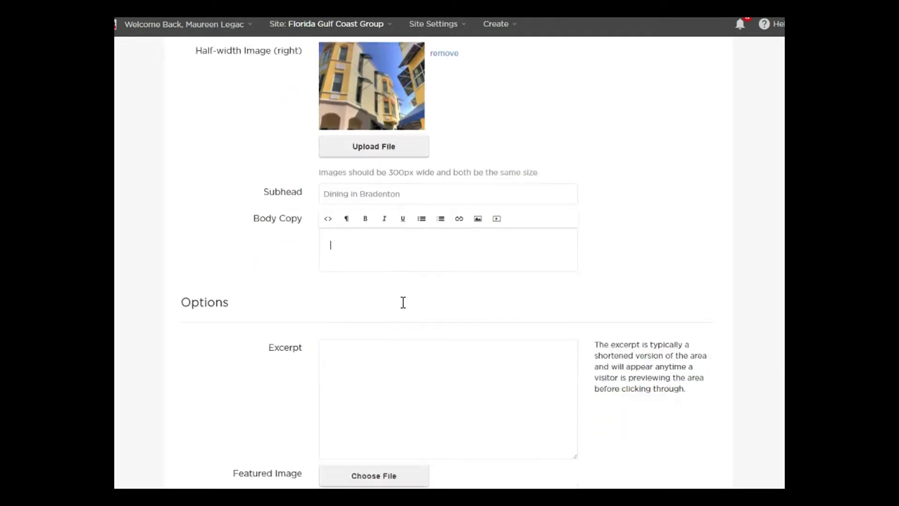
- Enter "kfjljslfkasldkl;ak" as the area page's excerpt under Options
scroll(402, 302, down, 2)
click(375, 265)
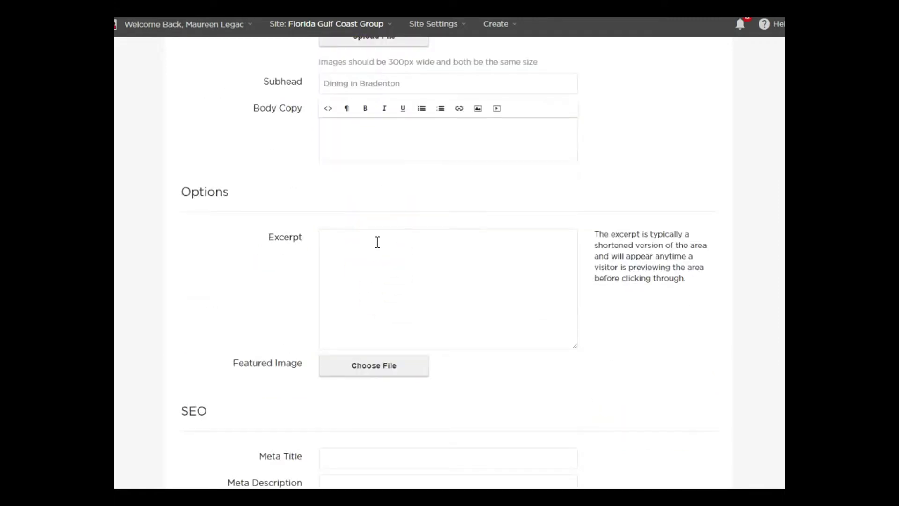
text(kfjlslfkasldkl;ak)
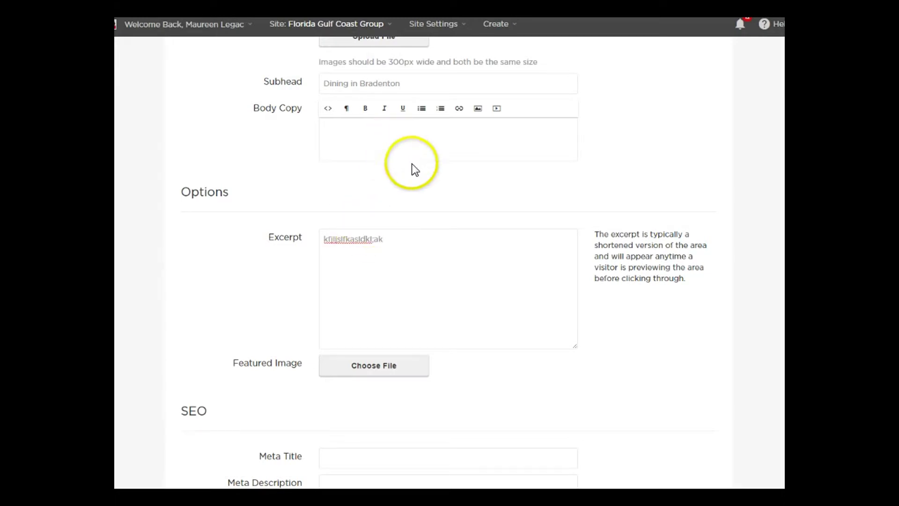
- Upload image 7 from the Photos for Day 6 folder as the featured image and save the area page
scroll(424, 170, up, 2)
scroll(427, 172, down, 5)
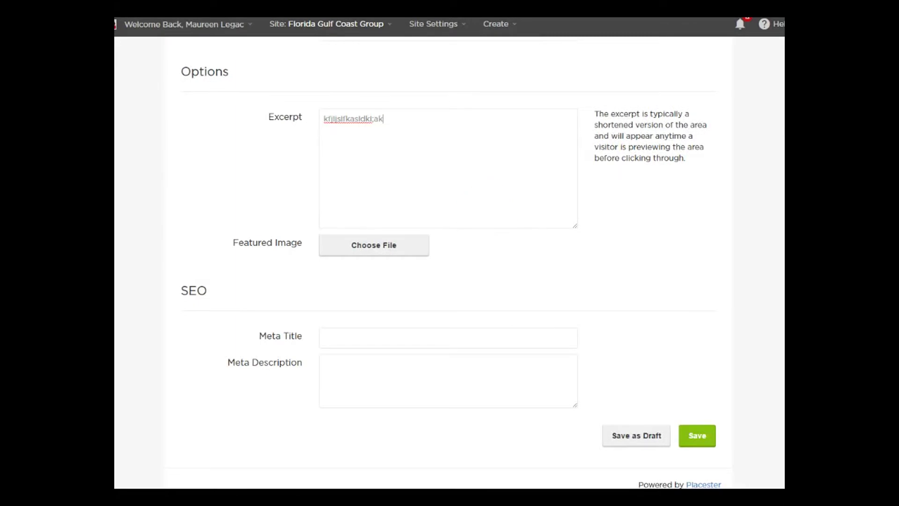
scroll(725, 172, up, 15)
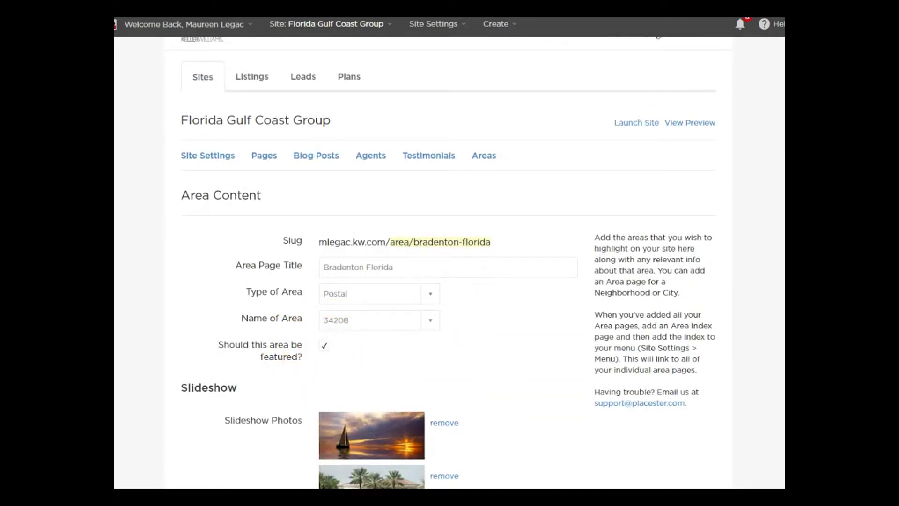
scroll(449, 263, down, 15)
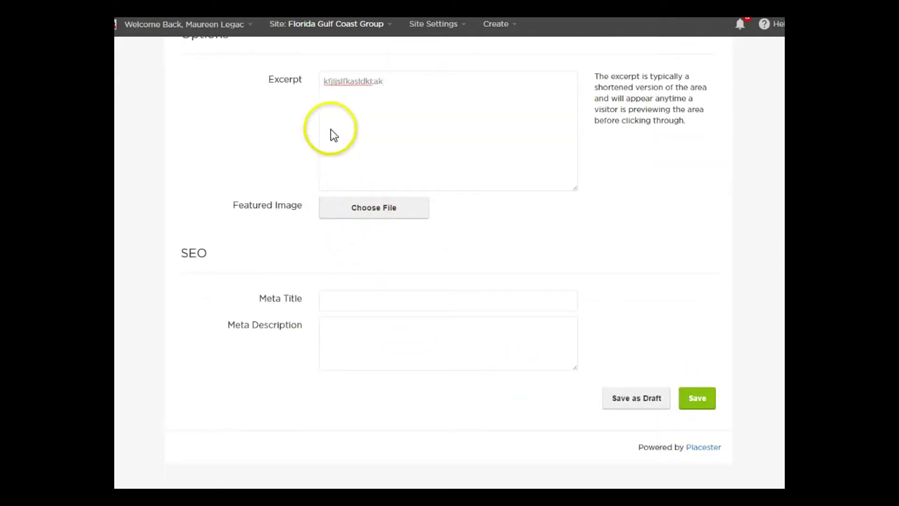
click(415, 208)
click(548, 397)
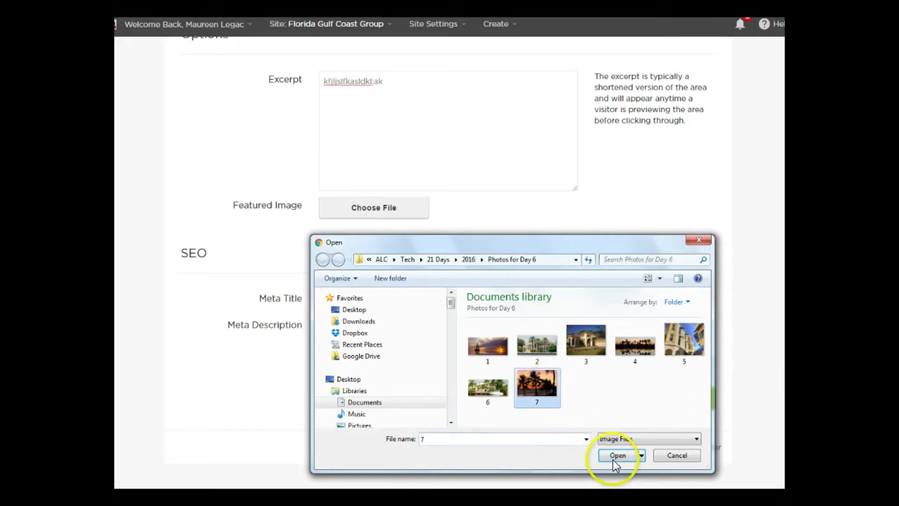
click(613, 453)
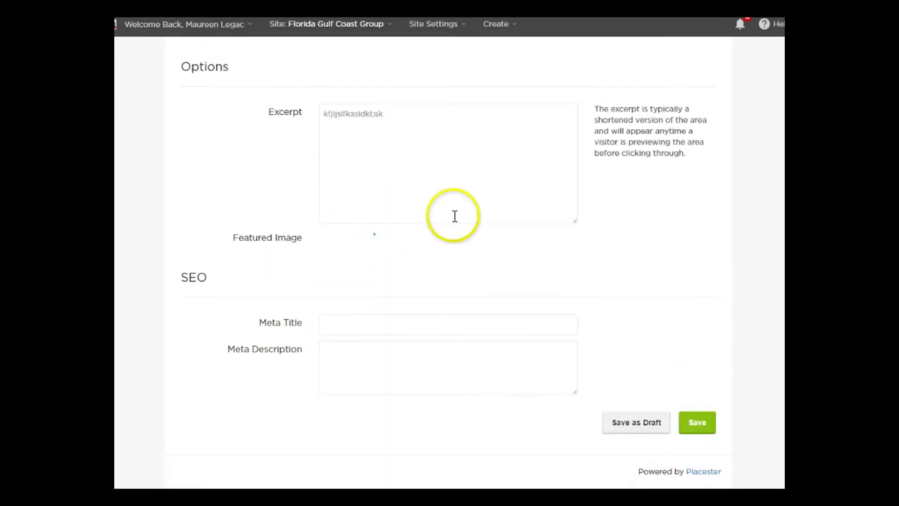
click(691, 445)
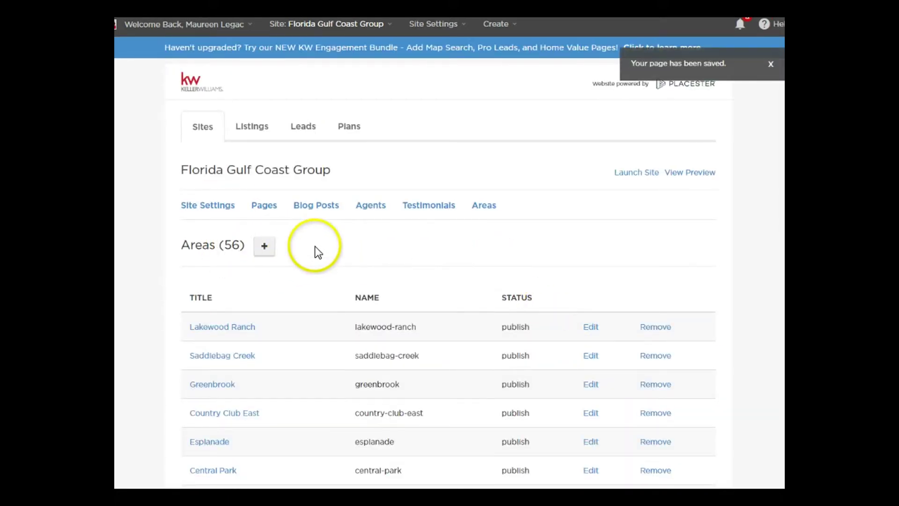
- Open the Communities page for editing from the second page of the site's page list
click(265, 207)
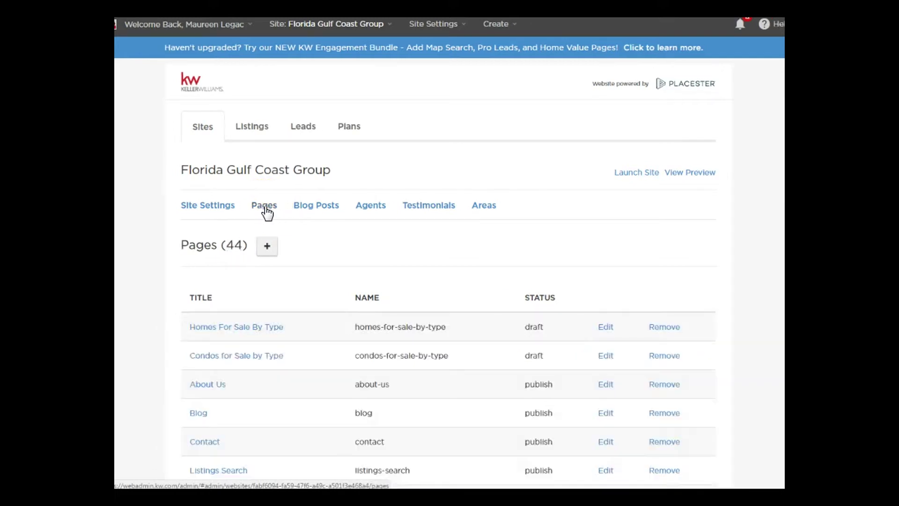
scroll(284, 218, down, 6)
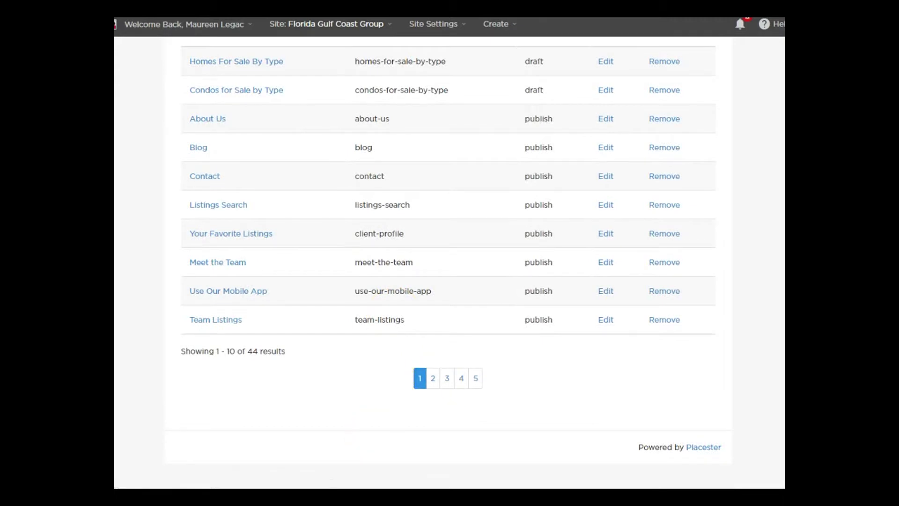
click(433, 378)
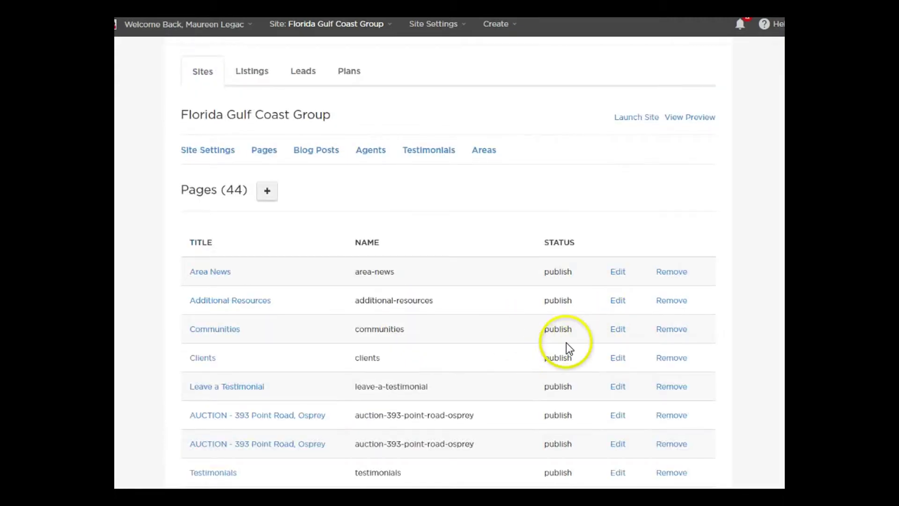
click(618, 328)
- Include the Bradenton Florida area among the areas shown on the Communities page and save the page
scroll(456, 206, down, 6)
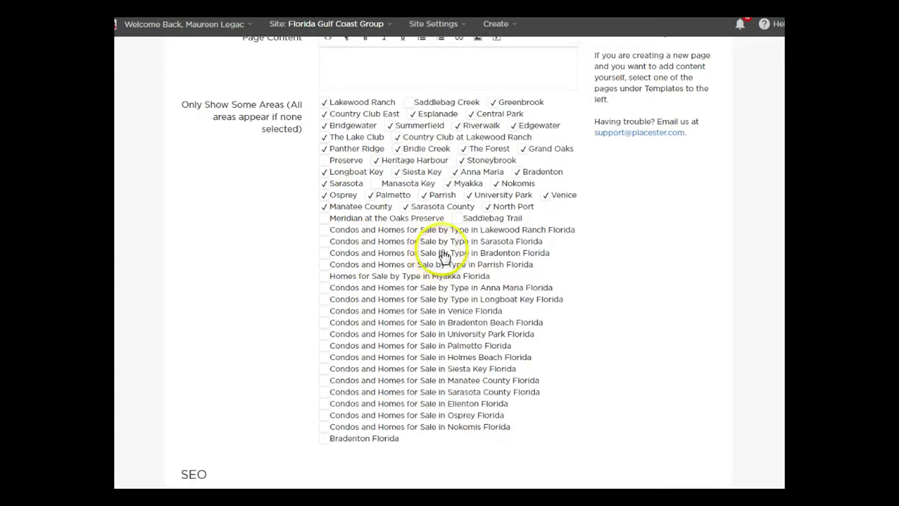
scroll(512, 239, down, 2)
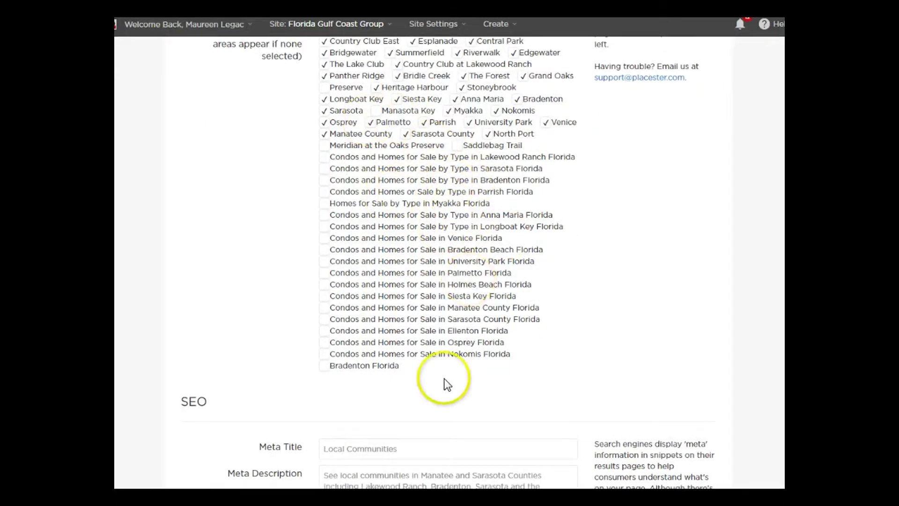
click(324, 366)
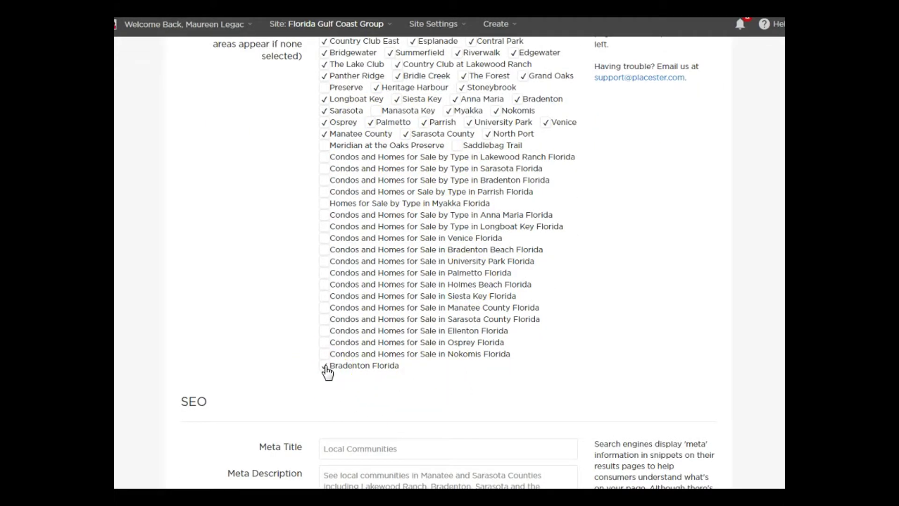
scroll(515, 290, down, 4)
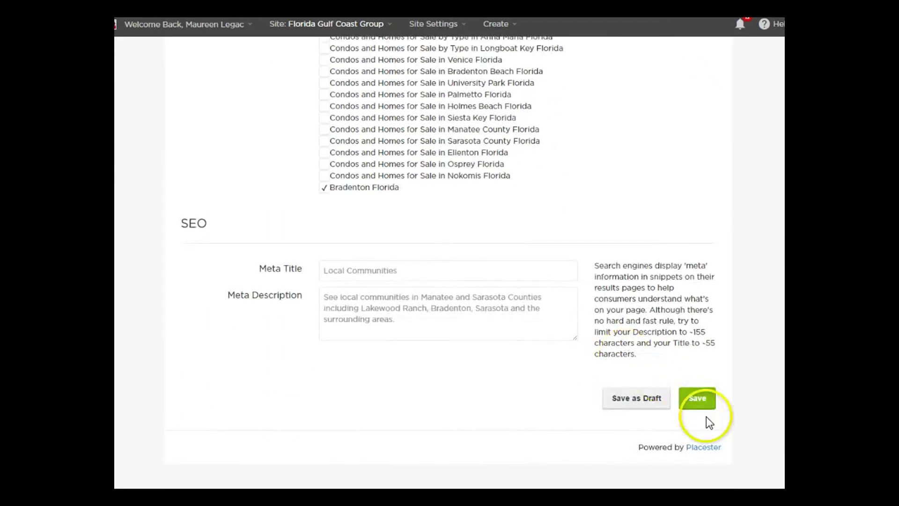
click(701, 404)
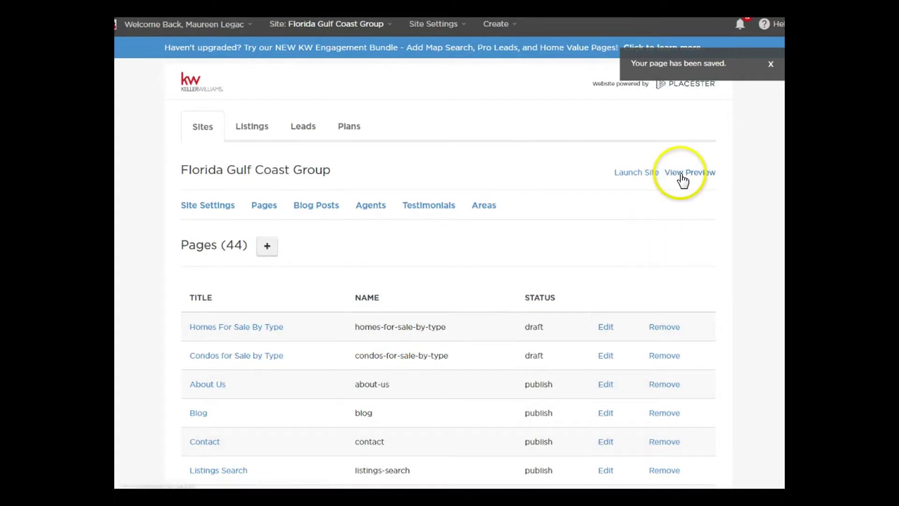
- Preview the site and open the full Bradenton Florida area page from its entry on the Communities page
click(682, 174)
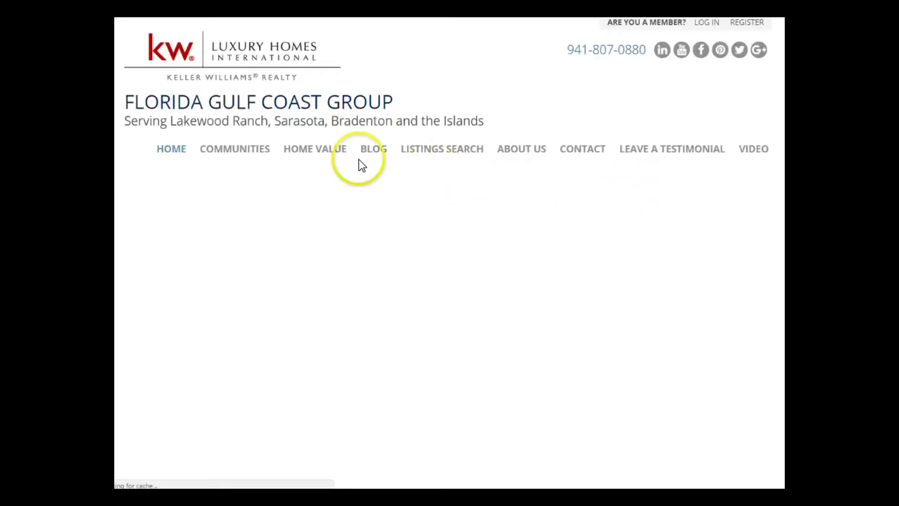
mouse_move(240, 155)
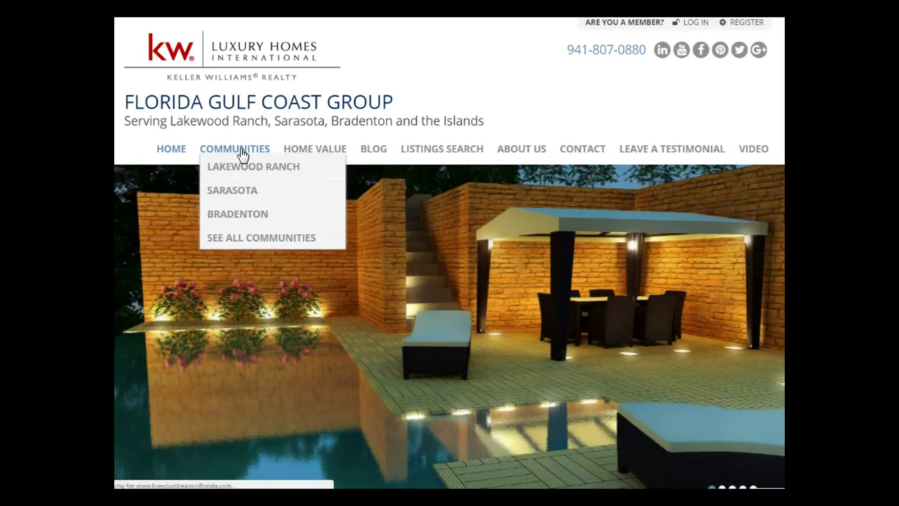
scroll(355, 190, down, 4)
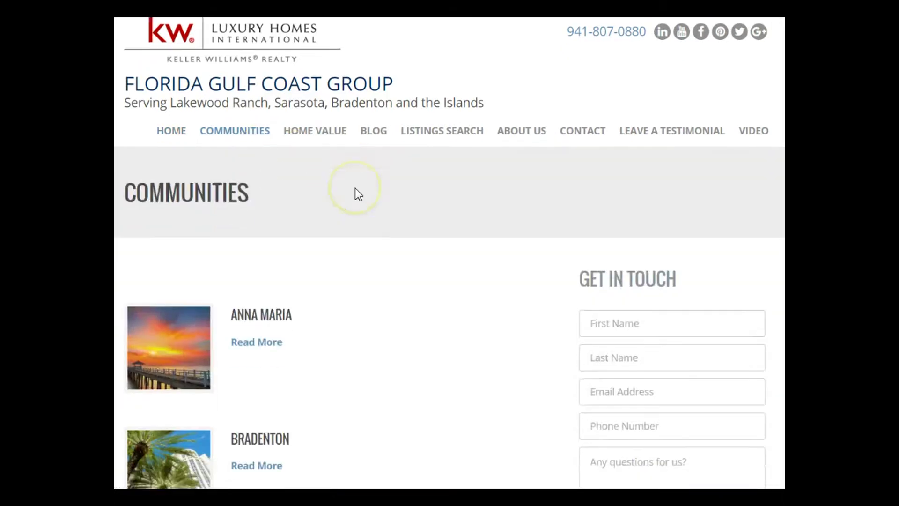
scroll(355, 188, down, 3)
click(283, 280)
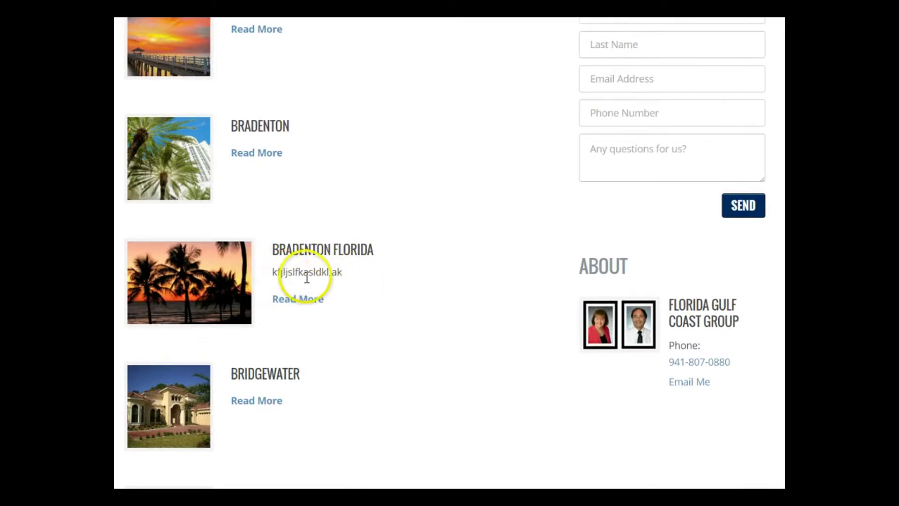
click(299, 300)
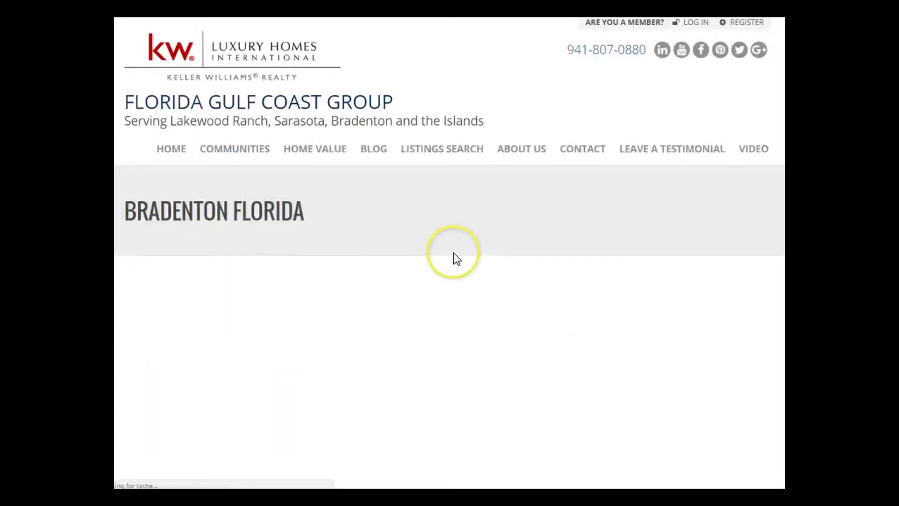
- Look through the slideshow photos at the head of the Bradenton Florida area page
scroll(453, 252, down, 2)
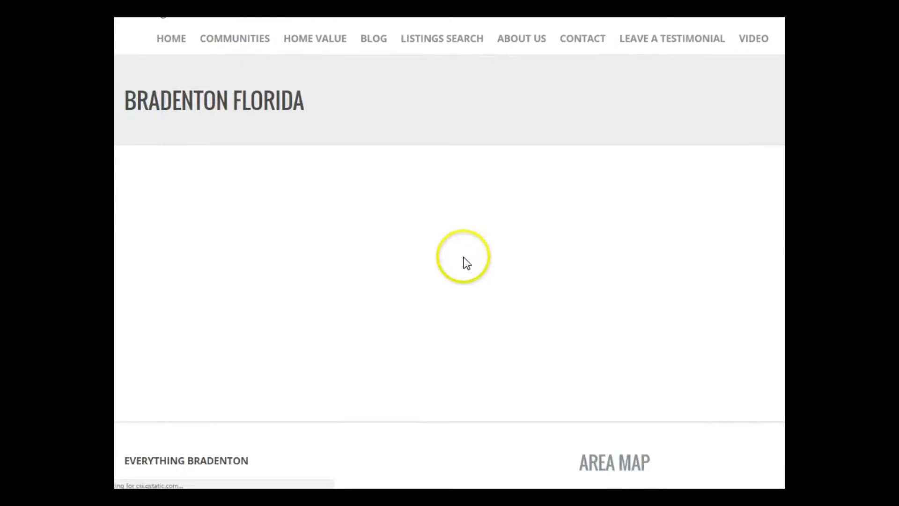
scroll(468, 263, down, 1)
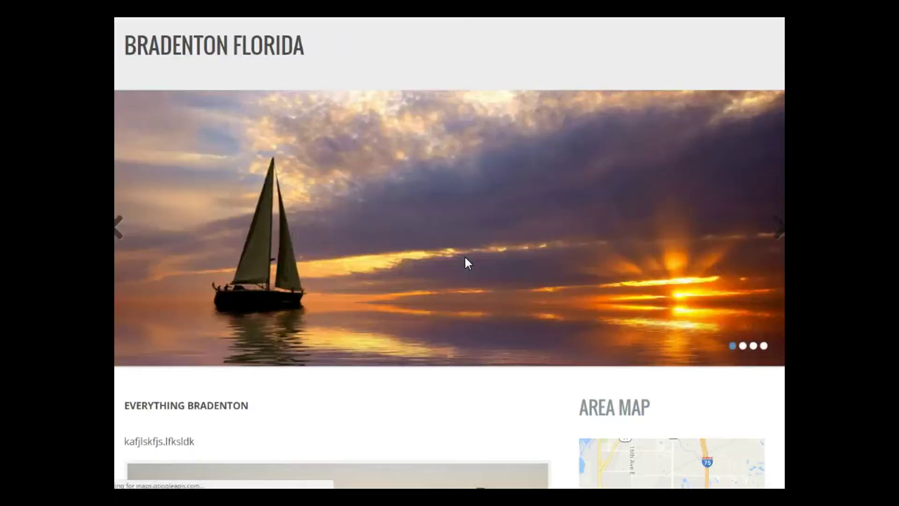
scroll(469, 263, down, 1)
scroll(465, 257, down, 1)
click(753, 291)
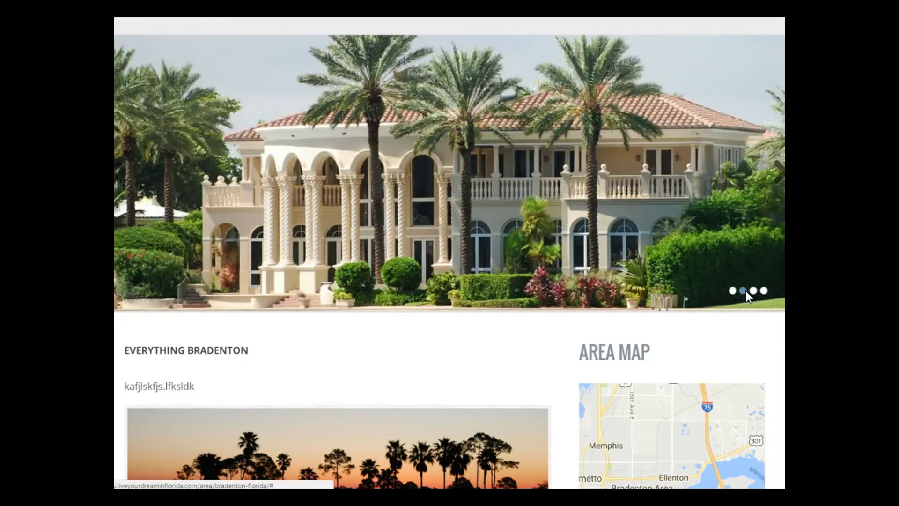
click(576, 211)
- Examine the Bradenton Florida page's text sections, images, area map and area listings, and return to the site's page administration
scroll(575, 207, down, 3)
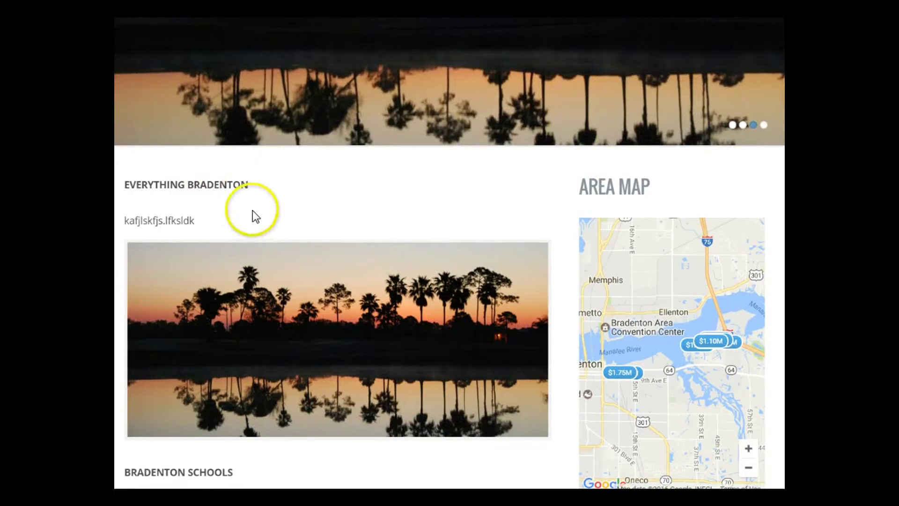
scroll(252, 217, down, 1)
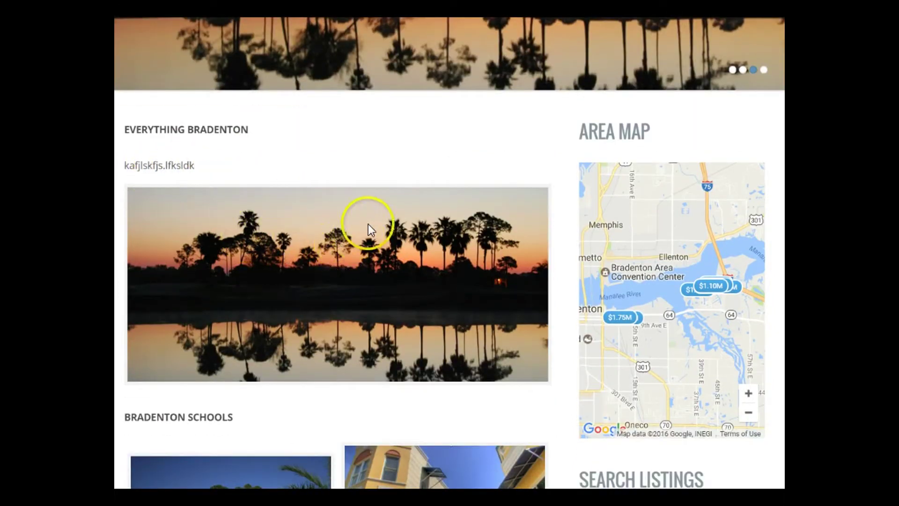
scroll(368, 224, down, 4)
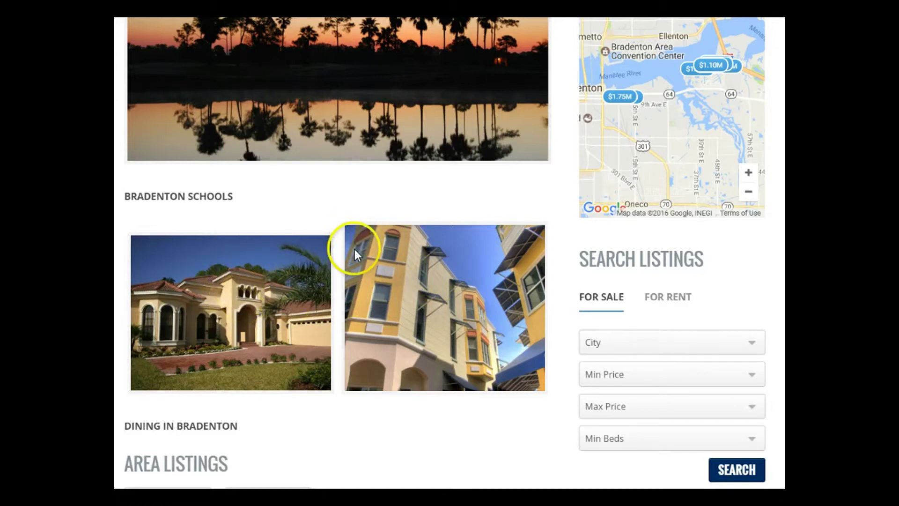
scroll(359, 290, down, 1)
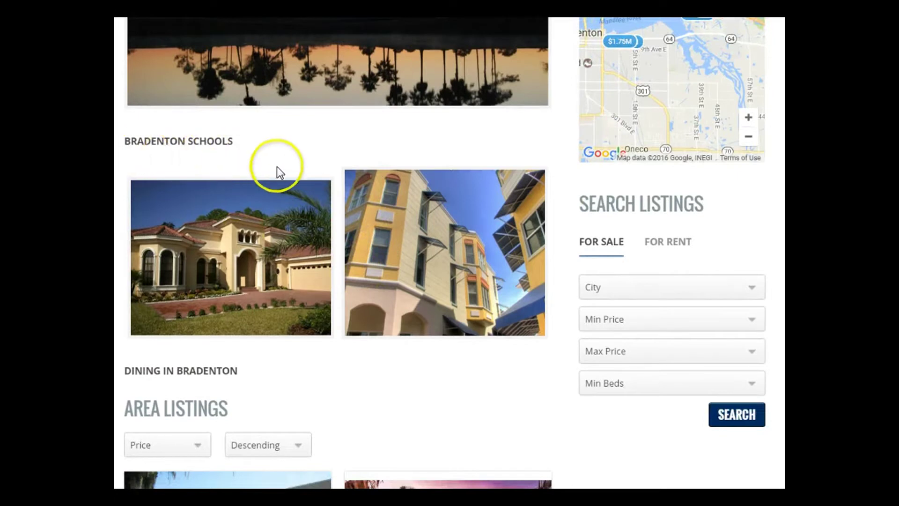
scroll(159, 280, down, 2)
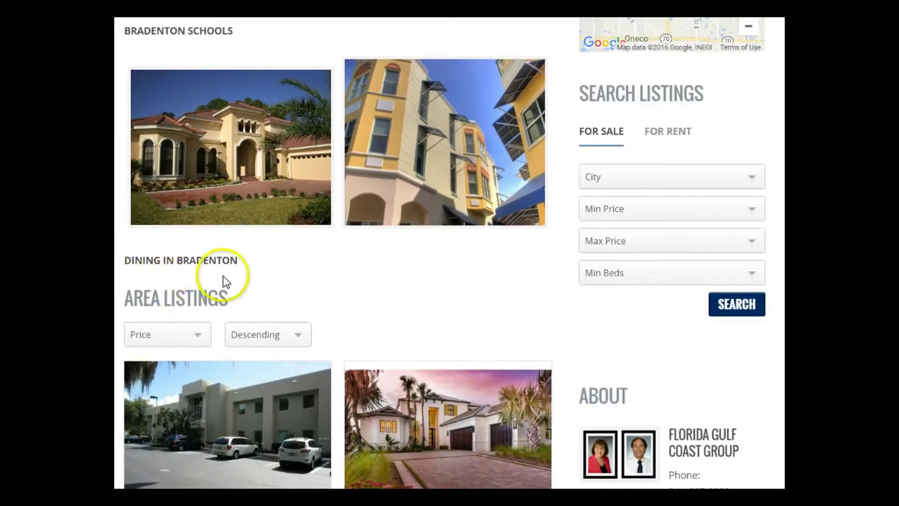
scroll(306, 236, down, 5)
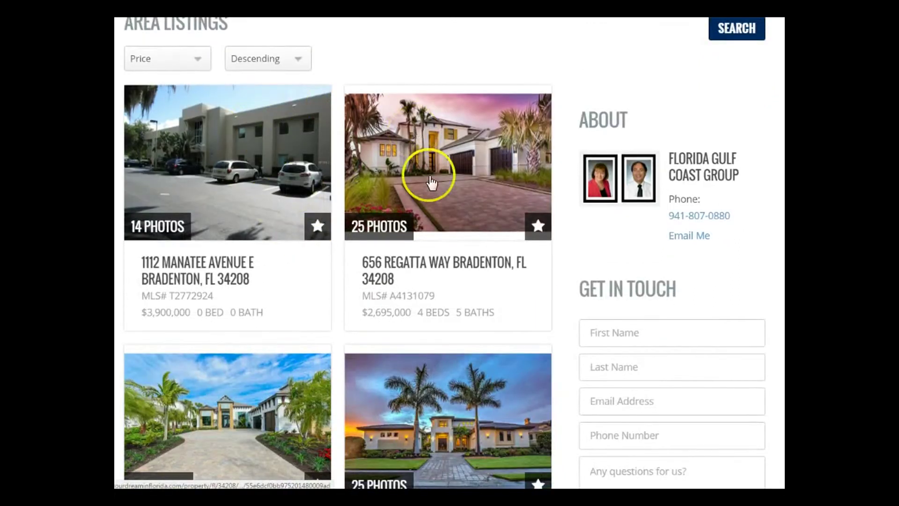
scroll(422, 241, down, 2)
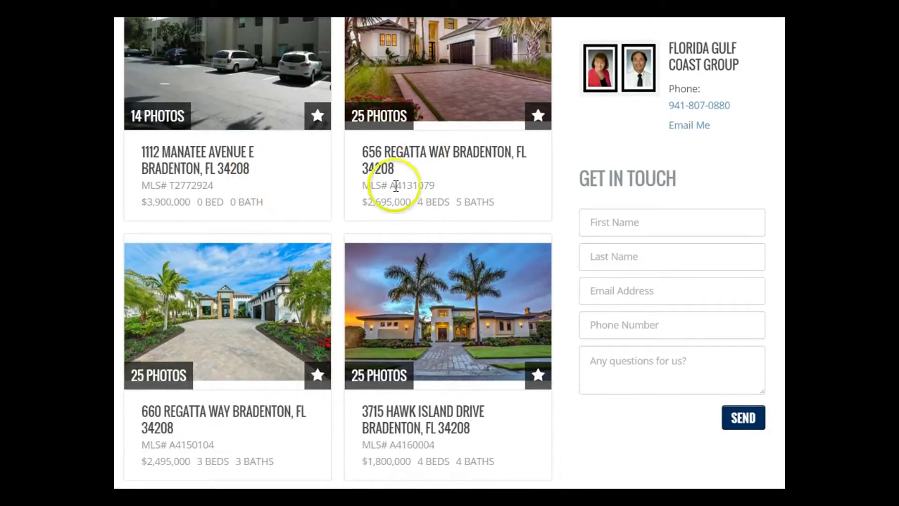
scroll(452, 339, down, 1)
scroll(452, 339, down, 3)
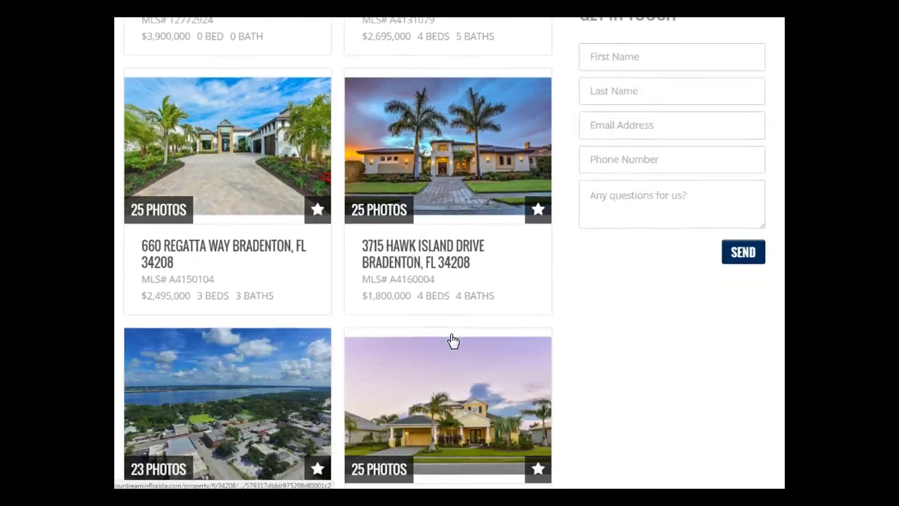
scroll(452, 340, up, 7)
scroll(450, 333, up, 9)
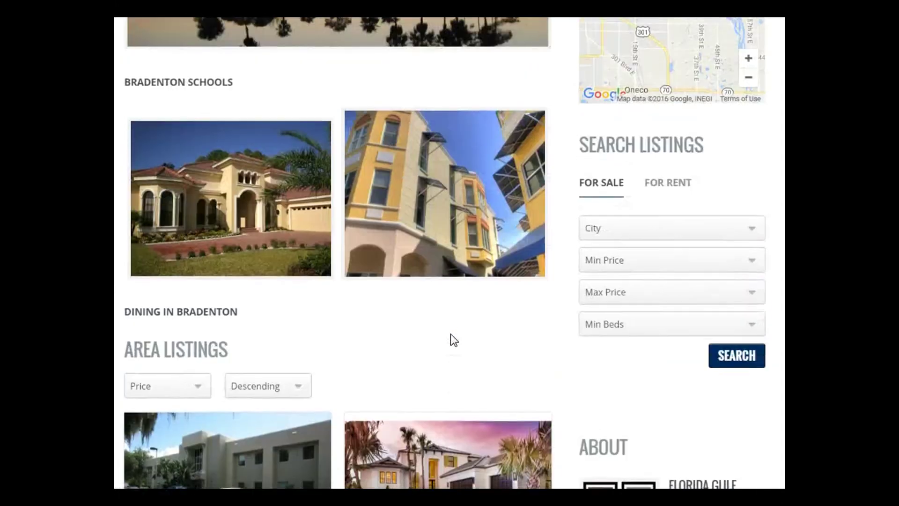
scroll(510, 379, down, 7)
scroll(512, 397, down, 4)
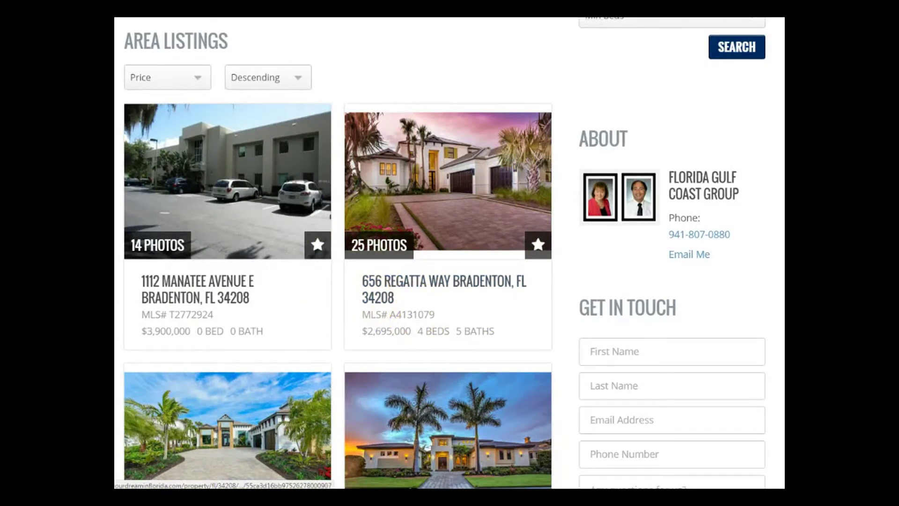
click(304, 9)
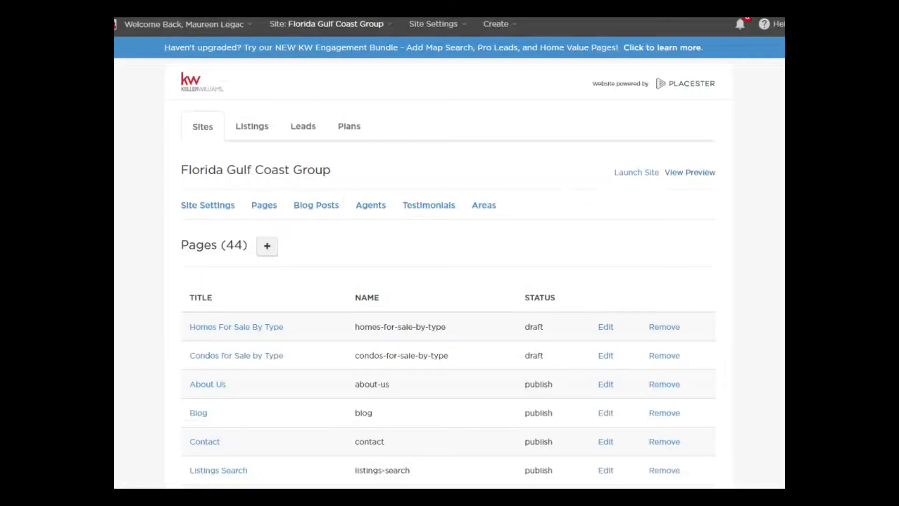
- Find the Bradenton Florida area in the site's list of areas and open it for editing
click(483, 207)
scroll(537, 307, down, 1)
scroll(536, 307, down, 5)
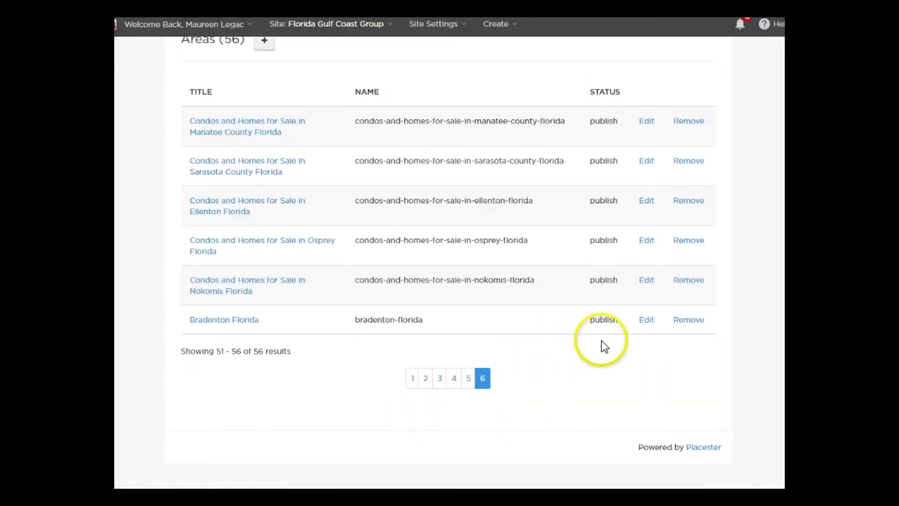
click(644, 319)
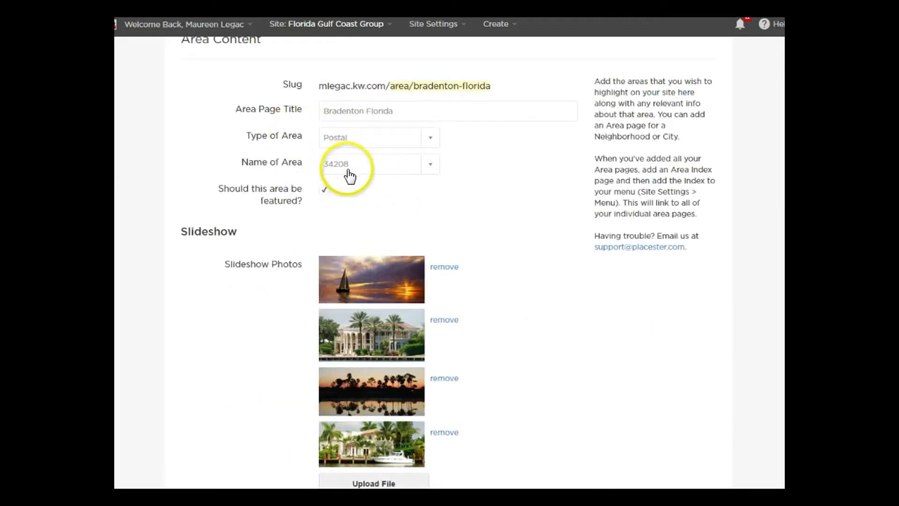
- Set the Bradenton Florida area's type to Locality and its area name to Bradenton, and save the area
click(433, 144)
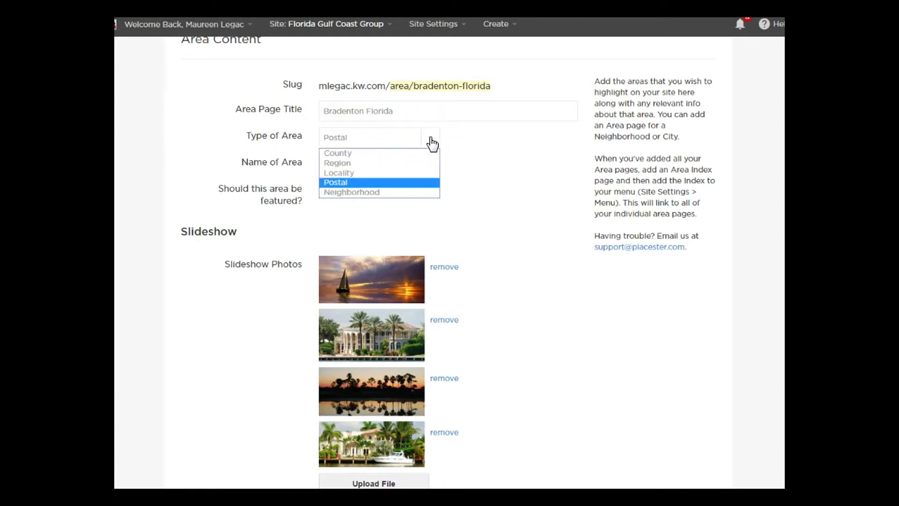
click(394, 173)
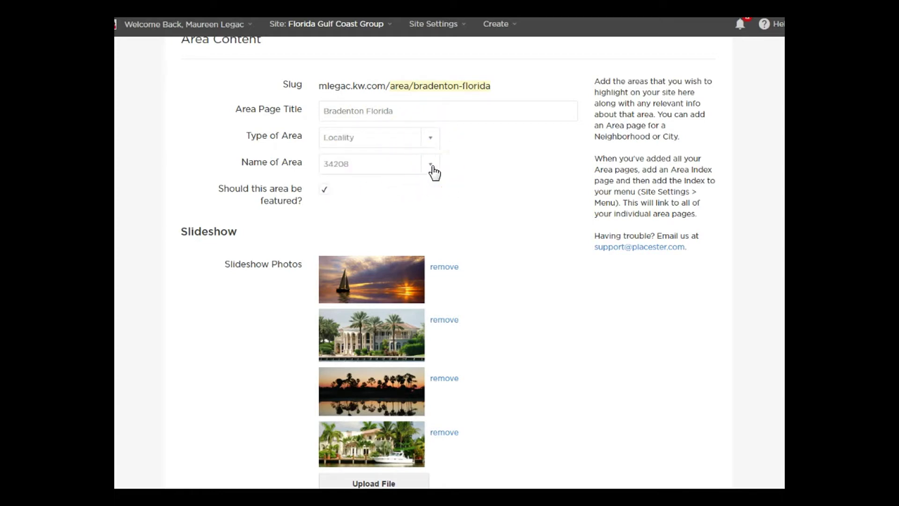
click(430, 168)
scroll(397, 266, down, 5)
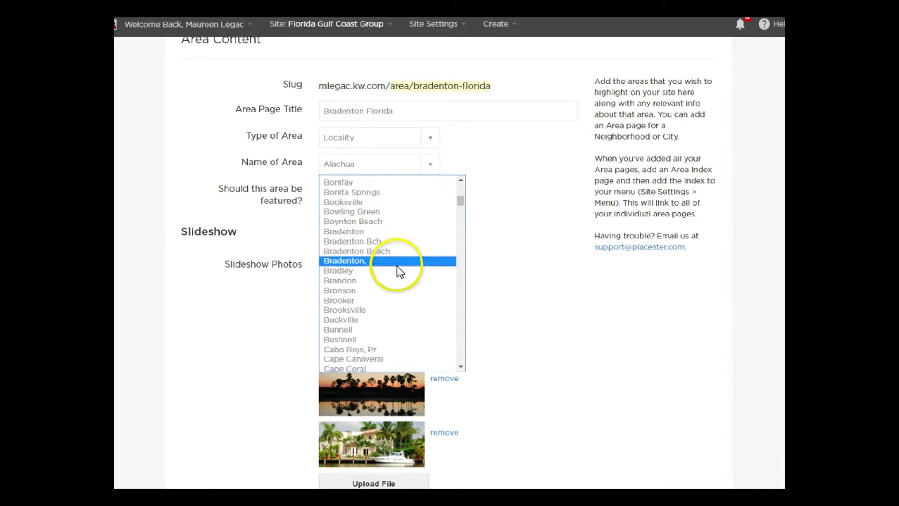
click(369, 231)
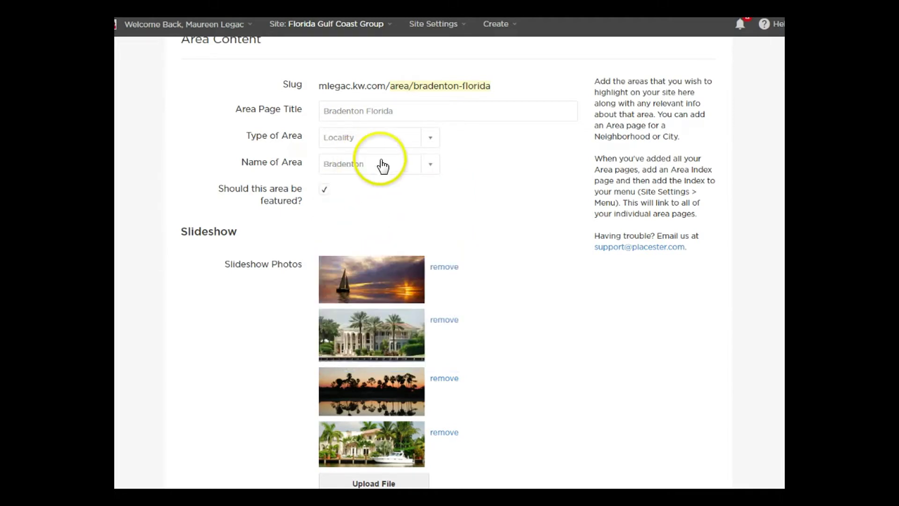
scroll(656, 390, down, 13)
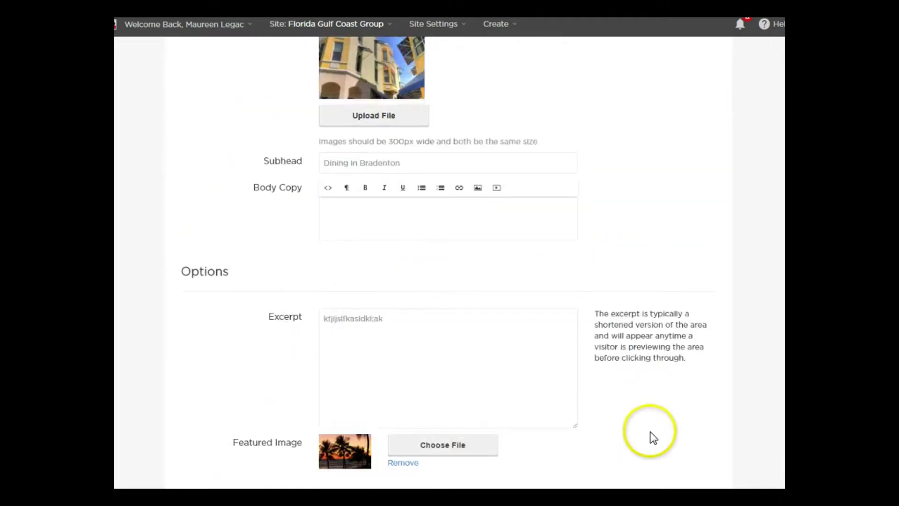
scroll(650, 433, down, 5)
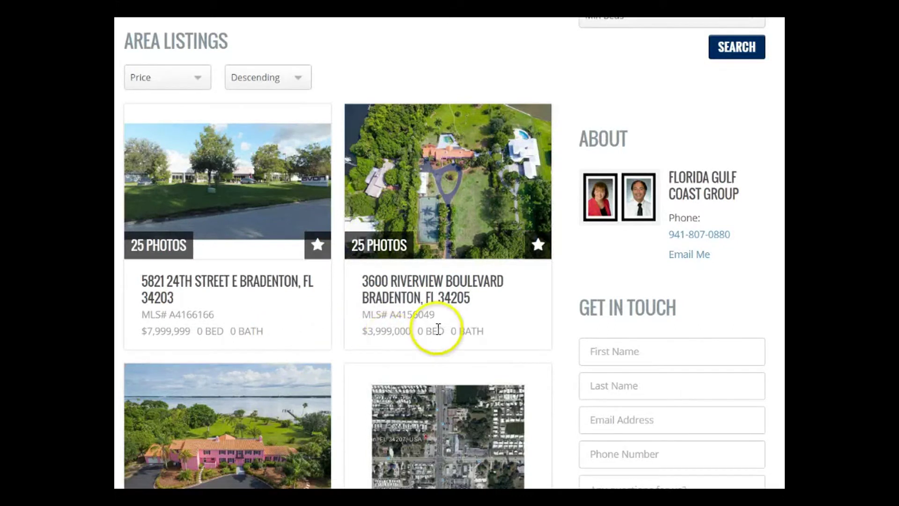
- Examine the area listings, text sections and area map on the updated Bradenton Florida page of the previewed site
scroll(438, 328, down, 1)
scroll(495, 235, down, 2)
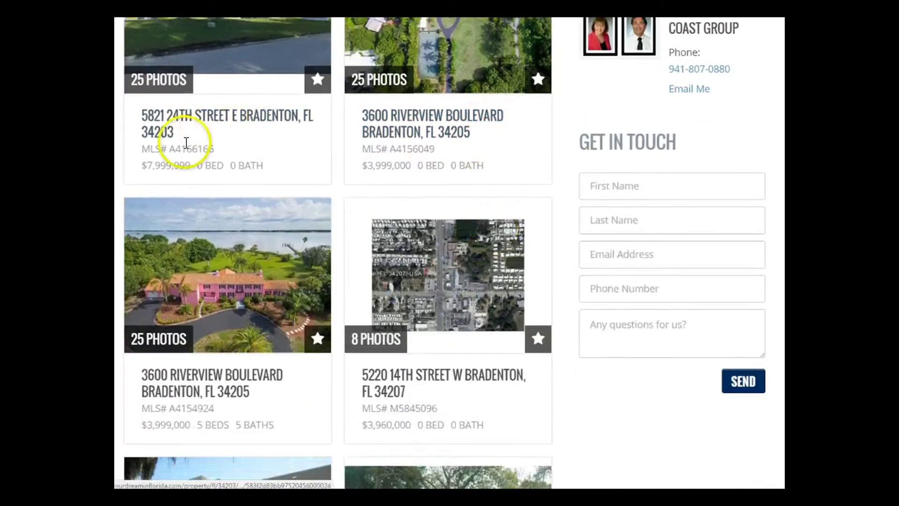
scroll(361, 162, up, 5)
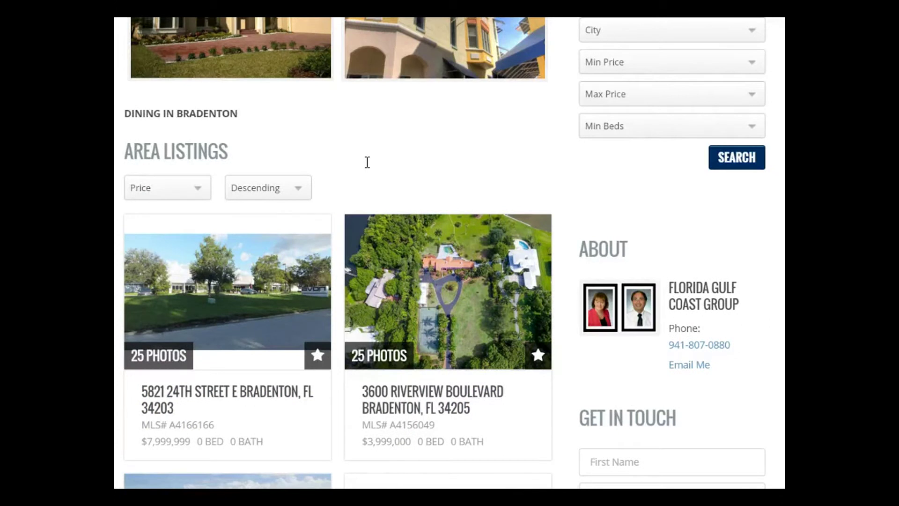
scroll(370, 163, up, 7)
scroll(484, 178, up, 2)
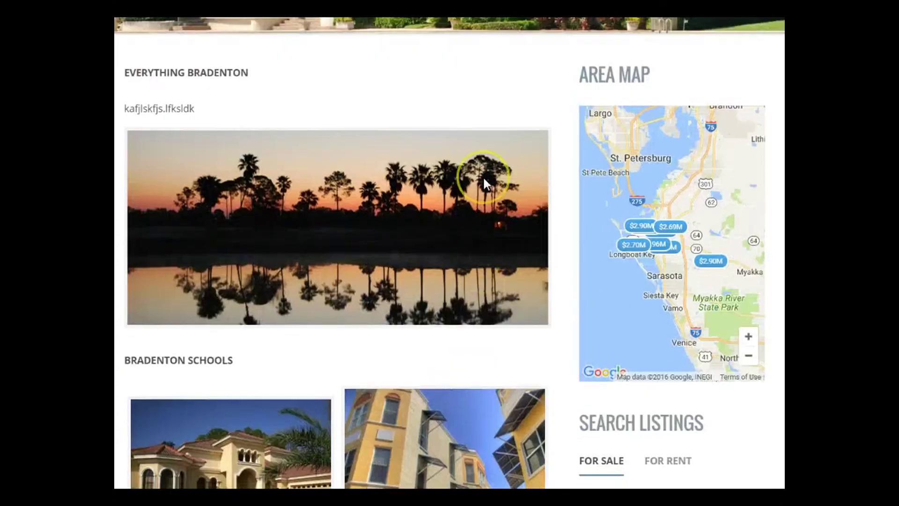
scroll(483, 178, up, 3)
scroll(484, 179, up, 6)
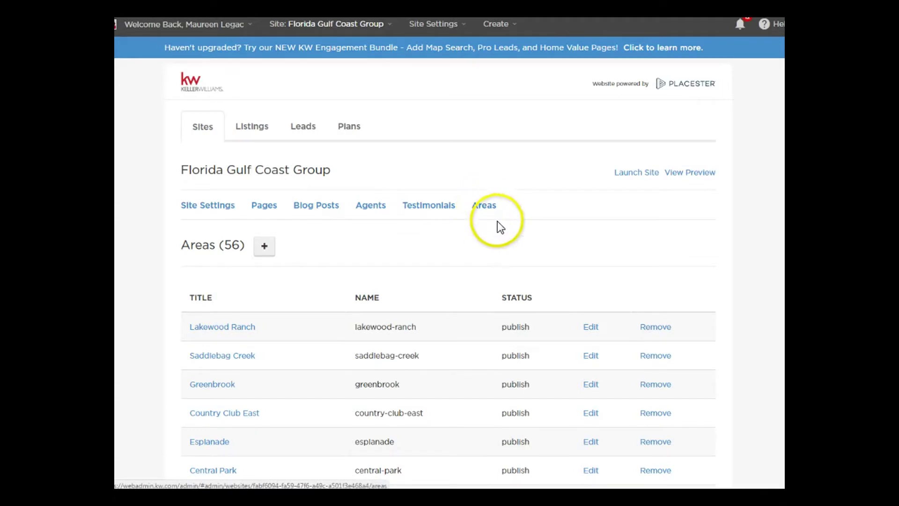
- Open the Communities page from the site's pages for editing and examine its template and selected areas
scroll(244, 220, down, 1)
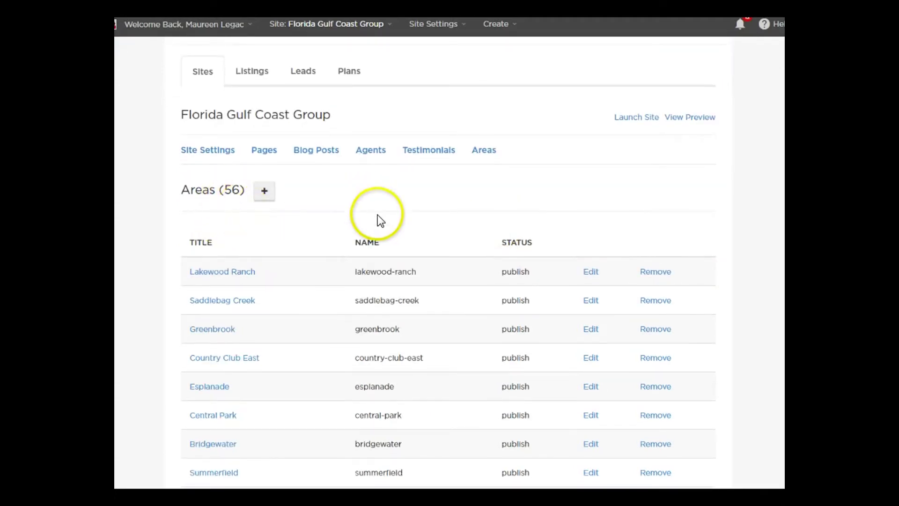
scroll(377, 216, down, 1)
scroll(378, 215, up, 2)
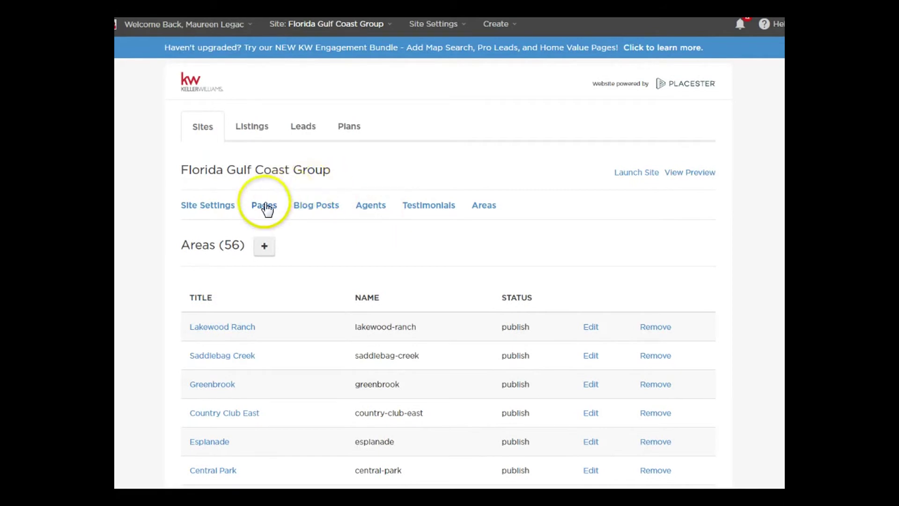
click(265, 206)
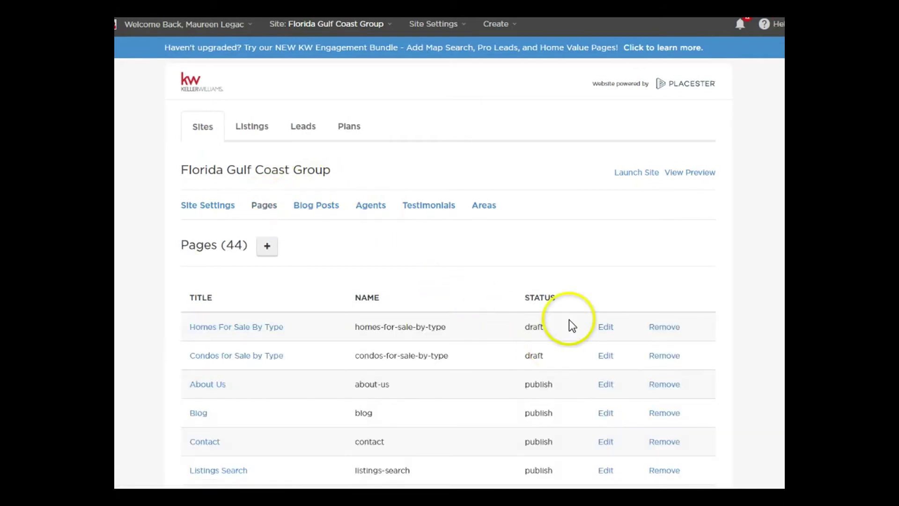
scroll(570, 322, down, 5)
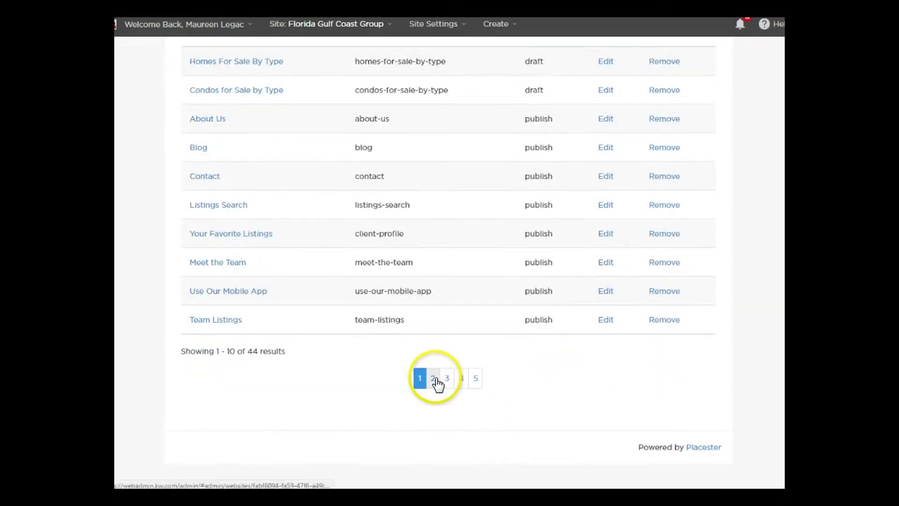
click(434, 381)
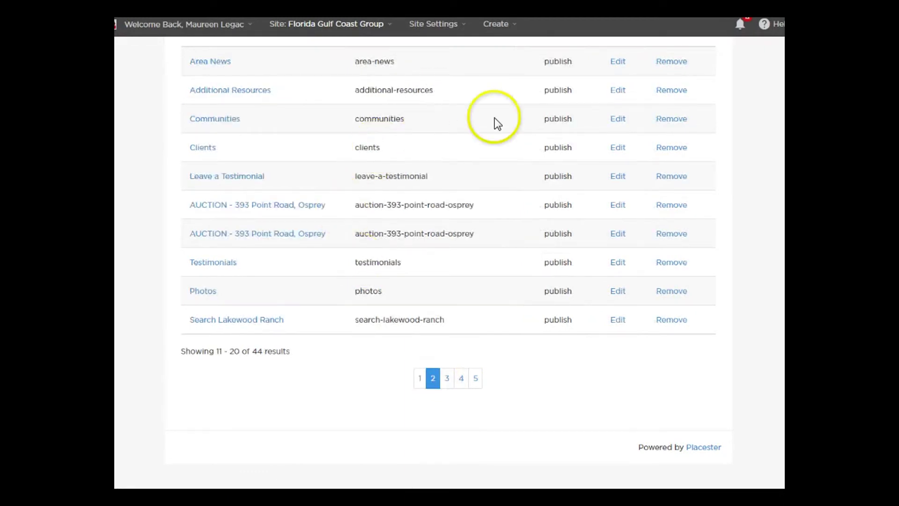
click(616, 120)
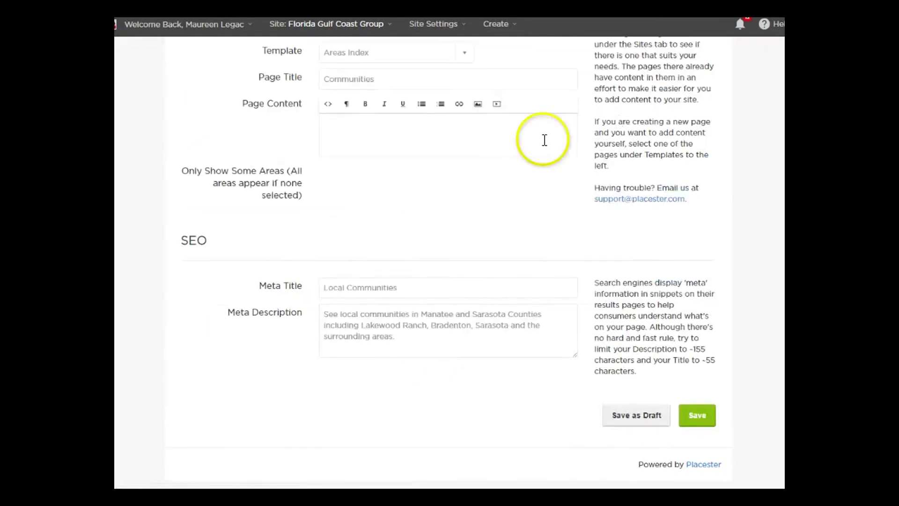
scroll(380, 170, up, 4)
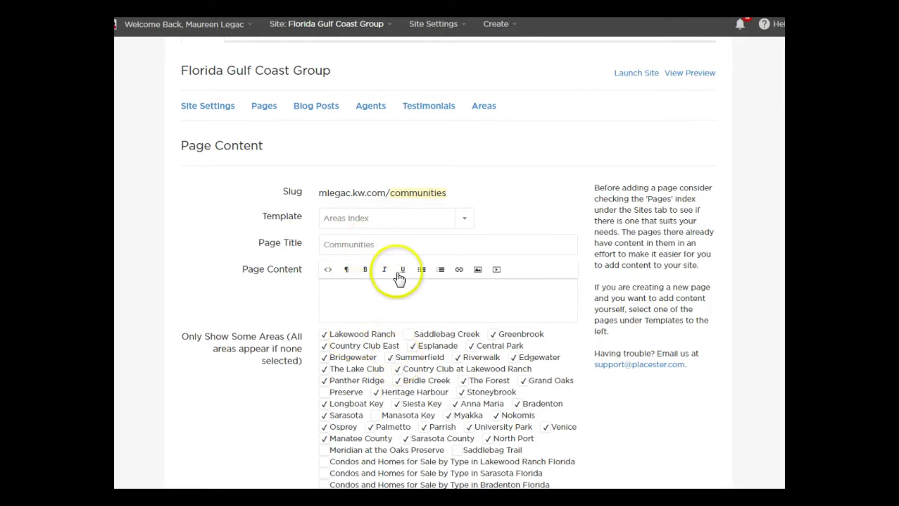
- Start a new page titled Manatee County that uses the Areas Index template
click(263, 107)
click(265, 245)
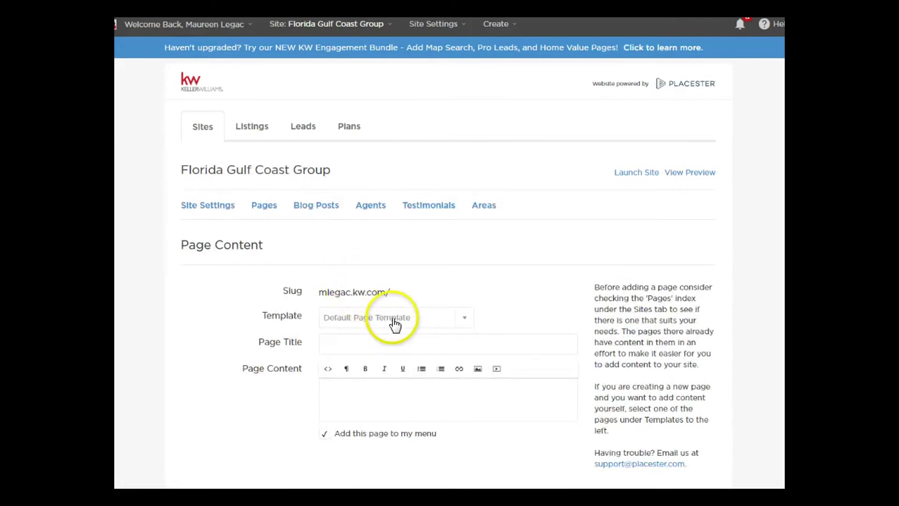
scroll(389, 281, down, 2)
click(365, 216)
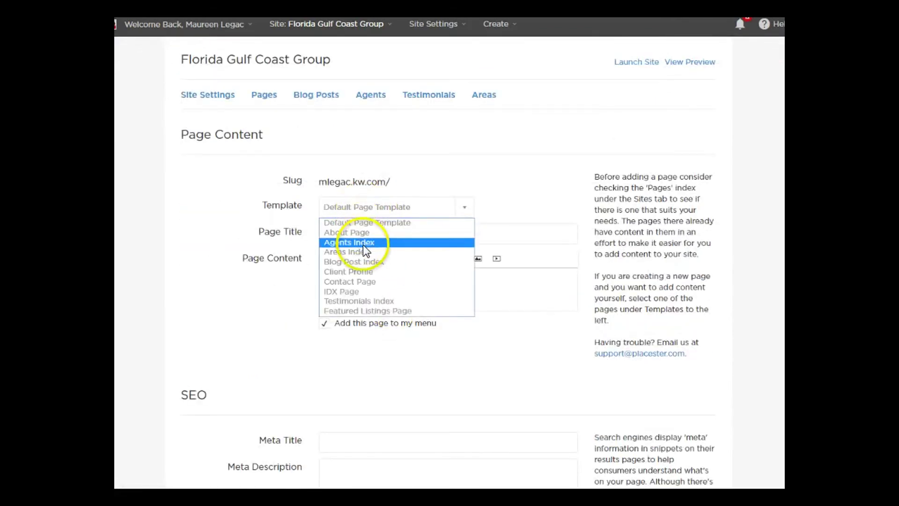
click(363, 242)
click(362, 233)
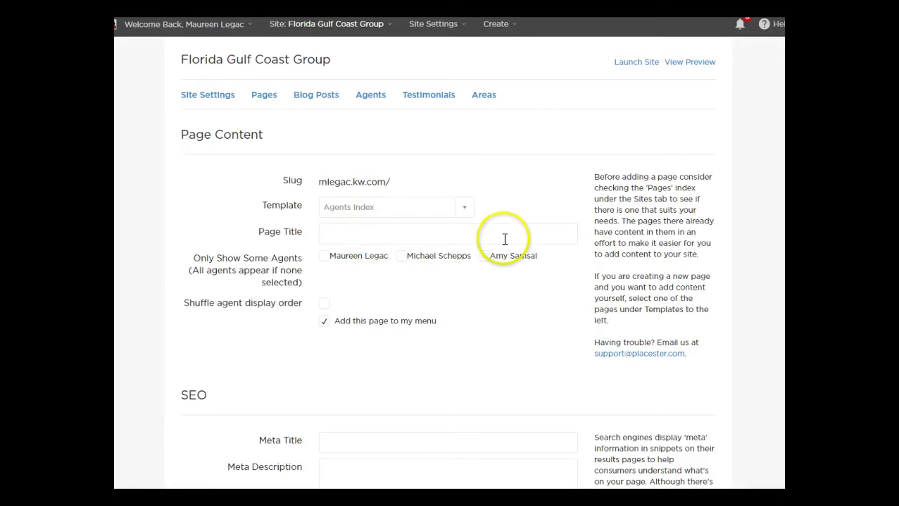
text(Mana)
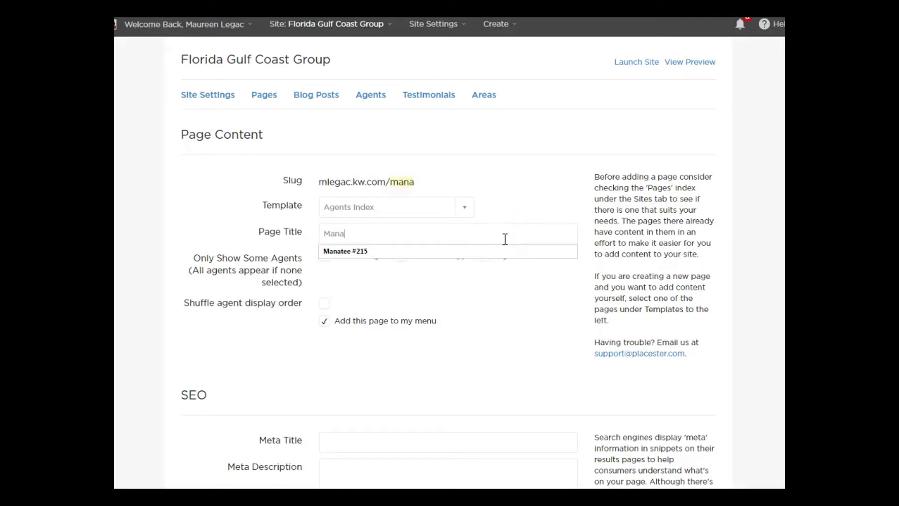
text(tee County)
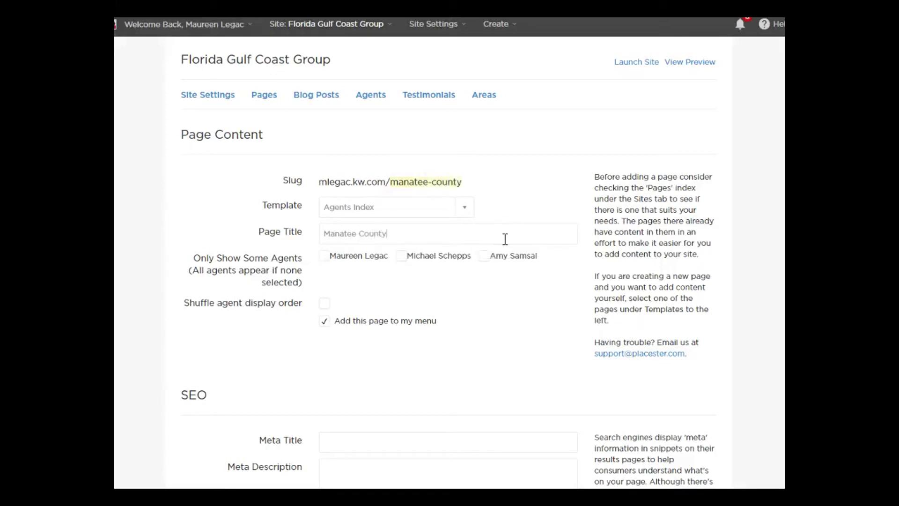
click(401, 208)
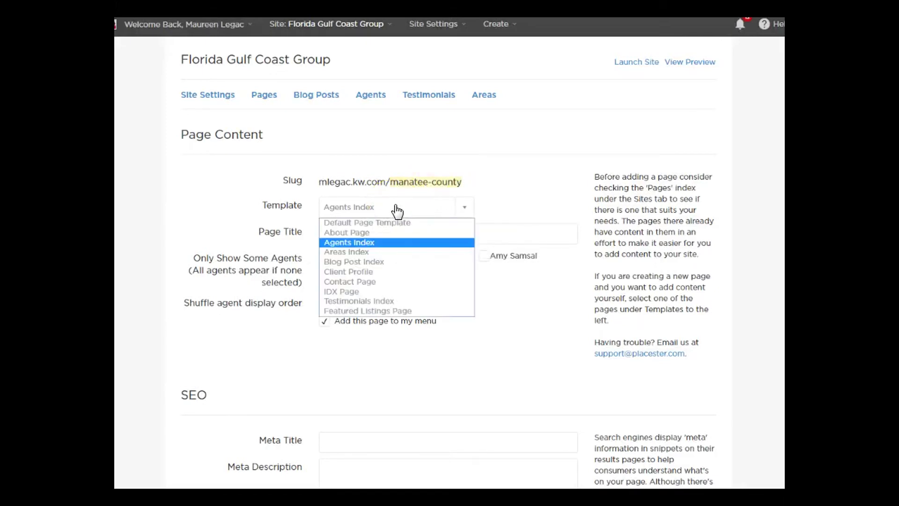
click(376, 253)
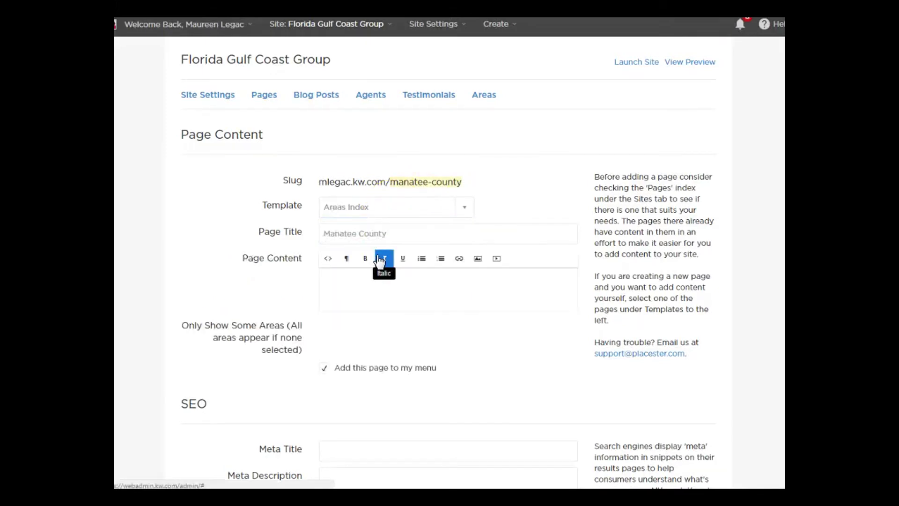
- Limit the page's shown areas to Lakewood Ranch, Saddlebag Creek, Greenbrook, Country Club East, Esplanade, Central Park, Bridgewater and Summerfield
scroll(431, 281, down, 3)
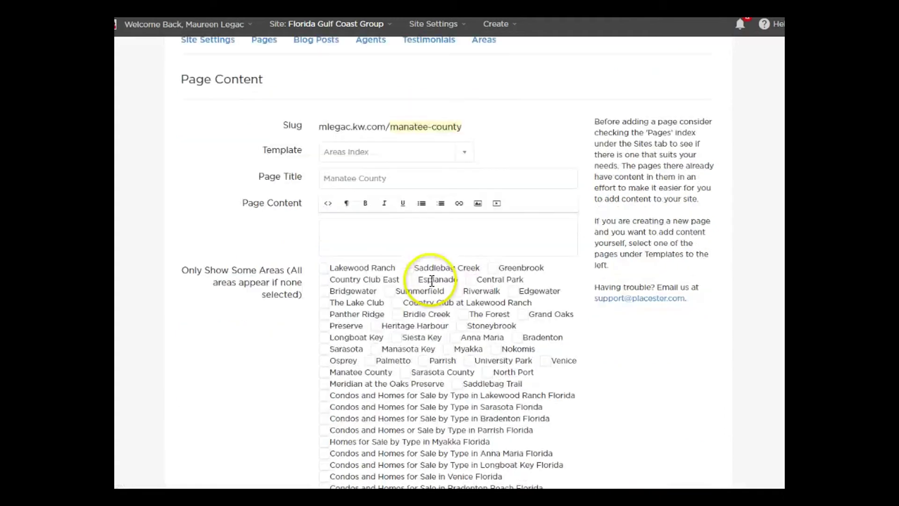
click(327, 219)
click(414, 211)
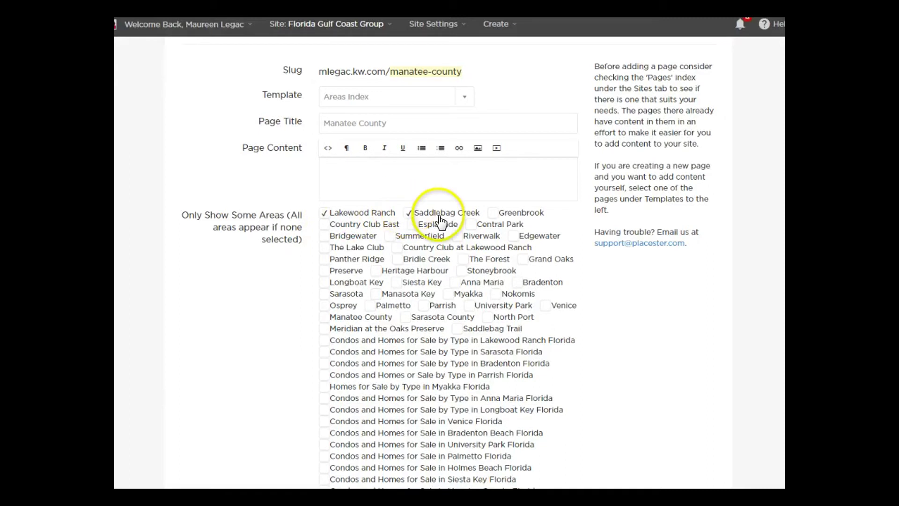
click(490, 212)
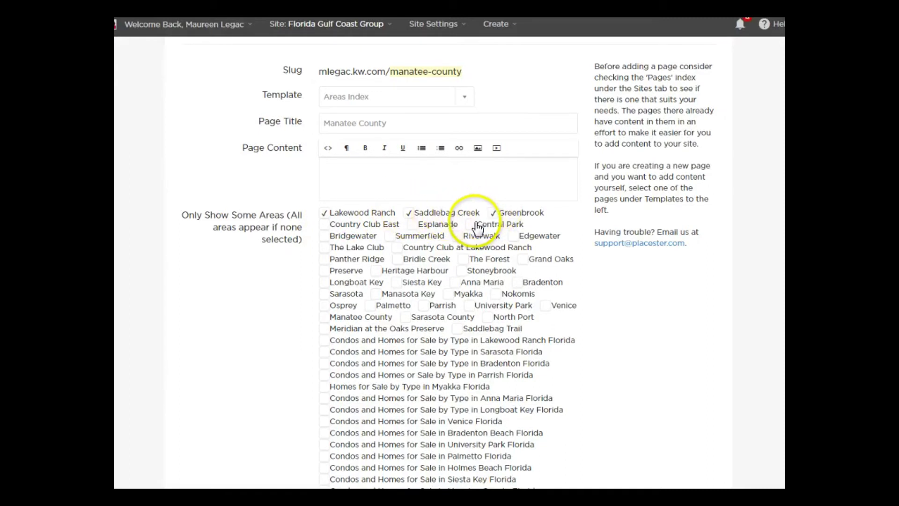
click(476, 226)
click(414, 225)
click(324, 236)
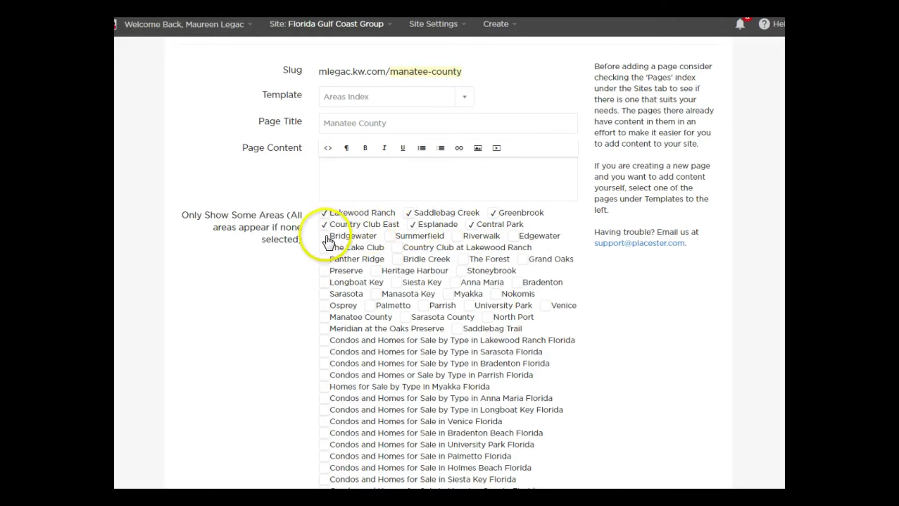
click(390, 236)
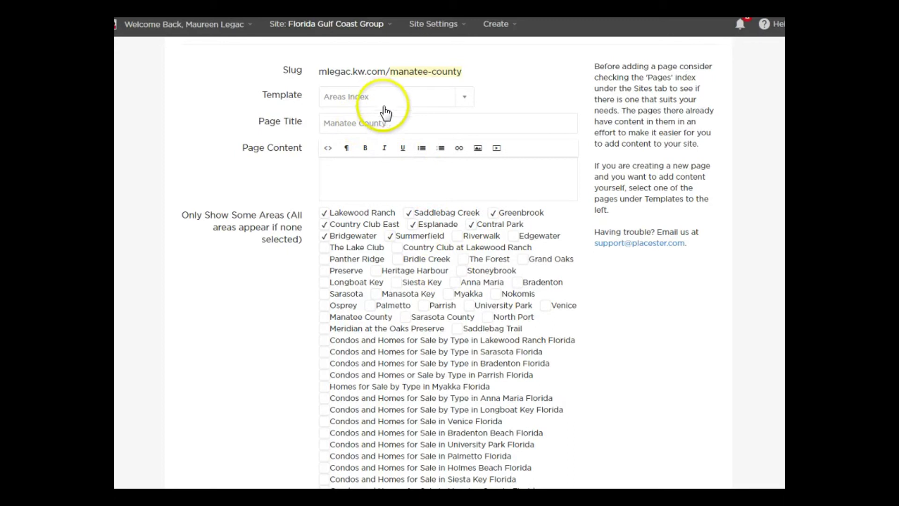
- Retitle the new page Lakewood Ranch and remove Saddlebag Creek from its shown areas
click(280, 122)
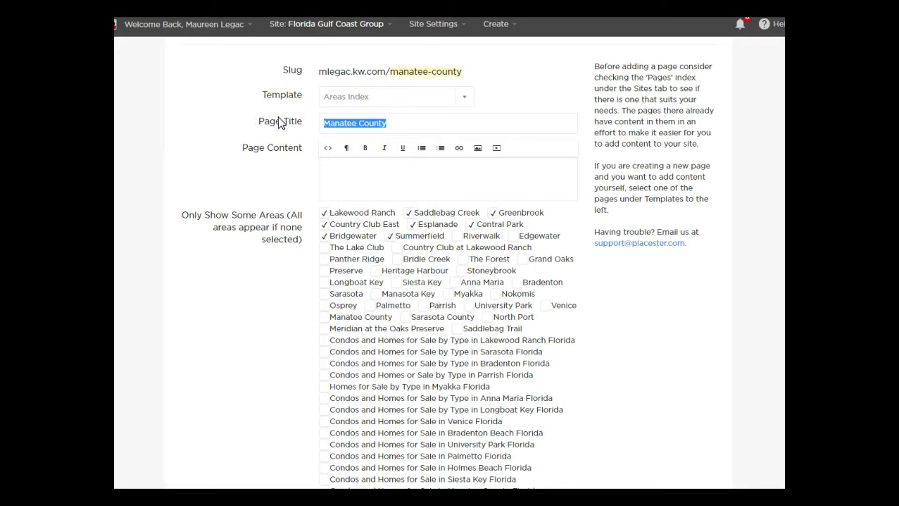
text(Lake)
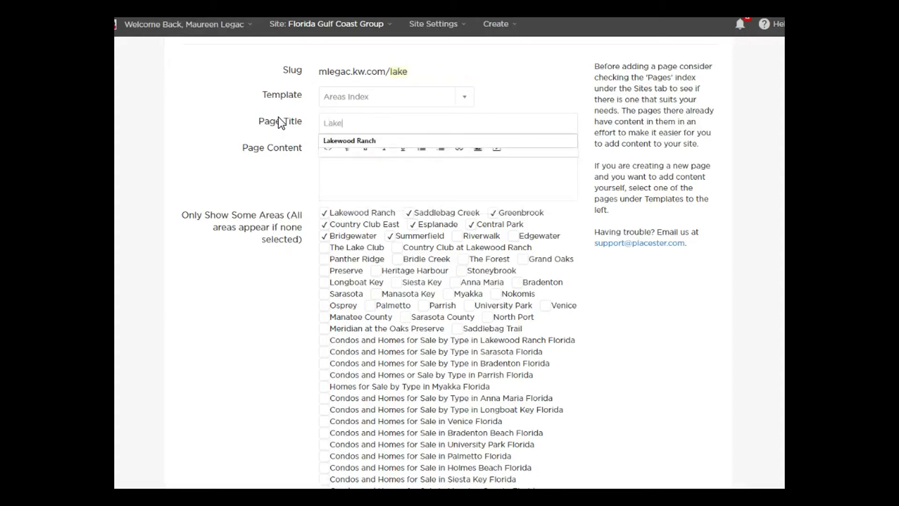
text(wood Ranch)
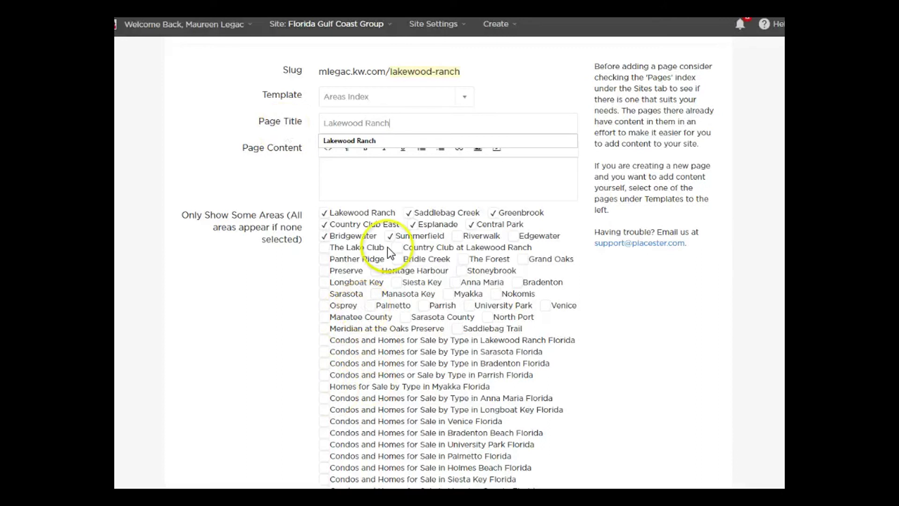
click(408, 214)
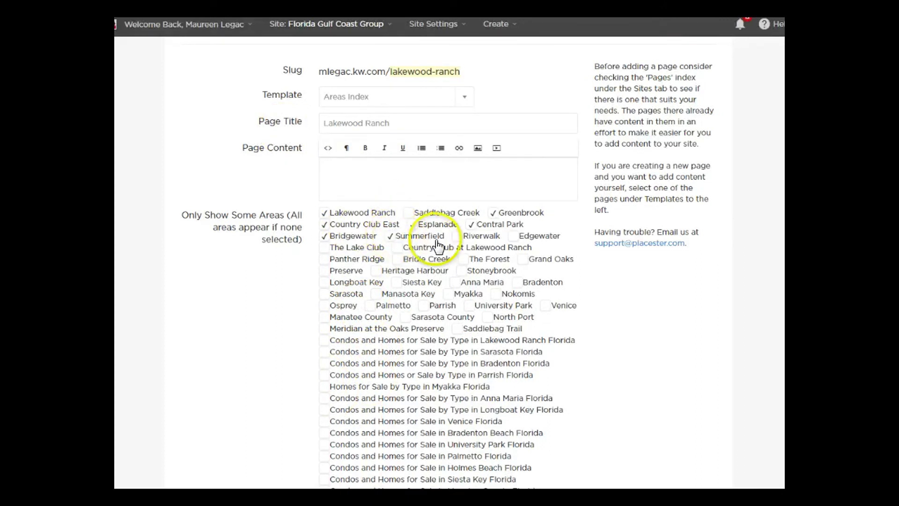
- Add Riverwalk, Edgewater, The Lake Club and Country Club at Lakewood Ranch to the page's shown areas
click(460, 236)
click(514, 236)
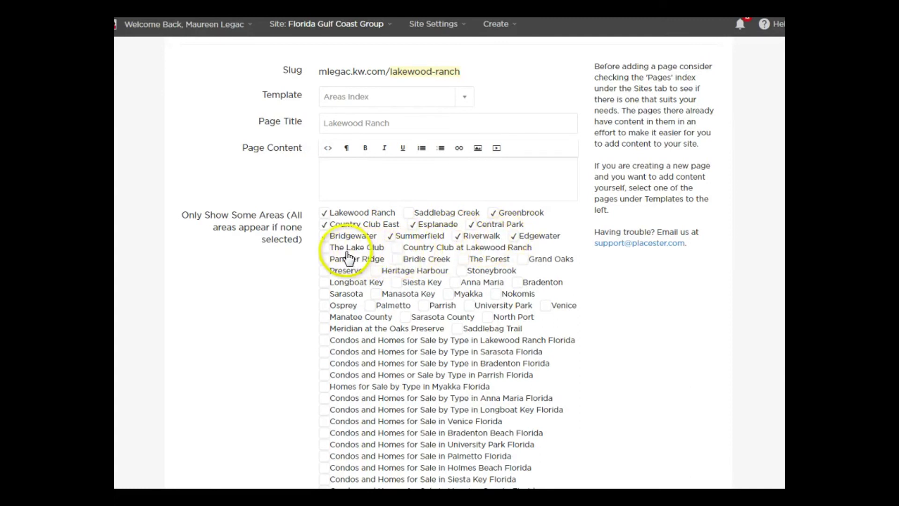
click(322, 249)
click(397, 247)
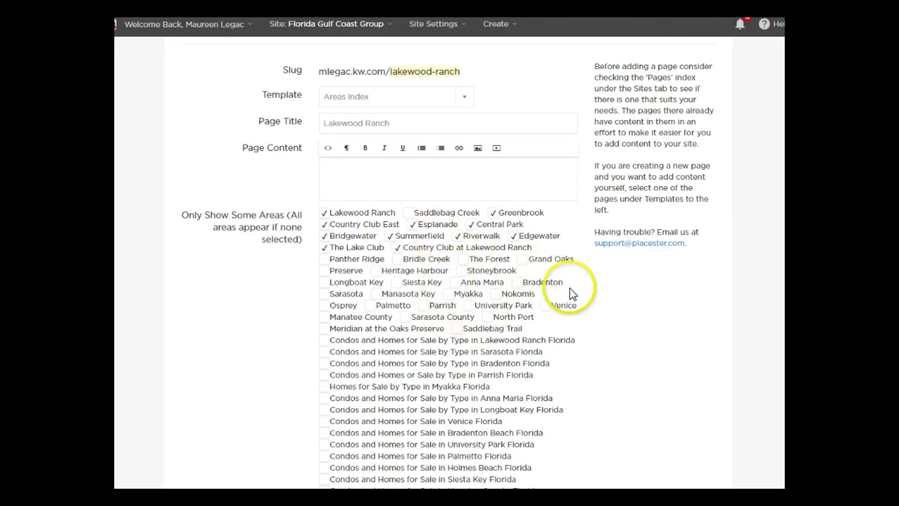
- Enter "Lakewood Ranch stuff" as the page content and save the new page, leaving its menu label and order unedited
click(429, 187)
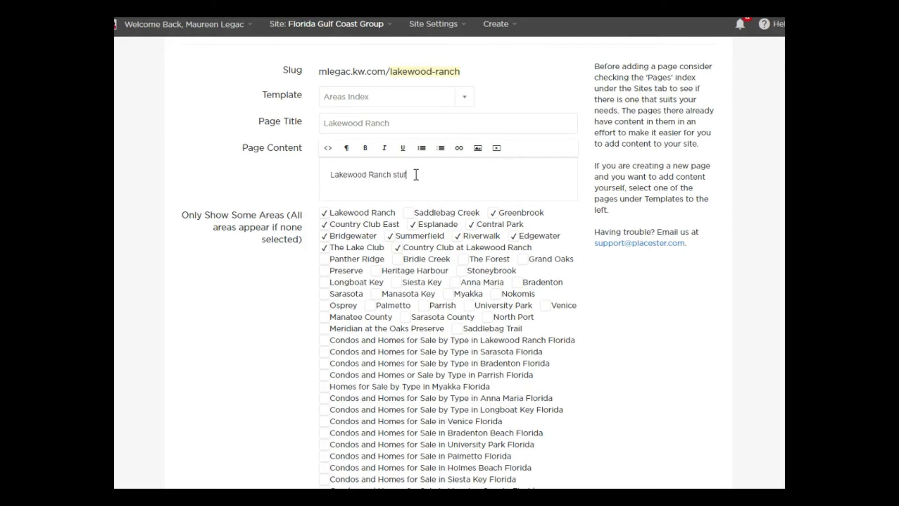
text(Lakewood Ranch stuff)
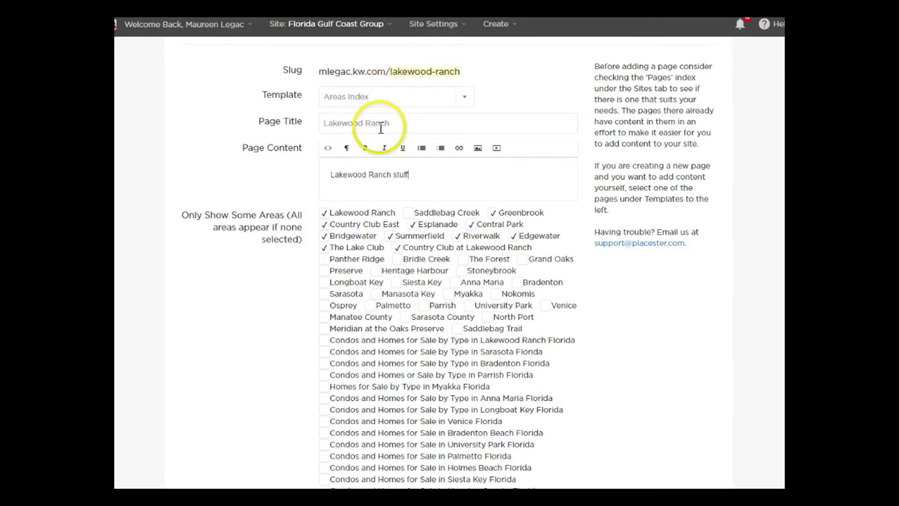
scroll(684, 347, down, 4)
scroll(684, 347, down, 4)
click(697, 399)
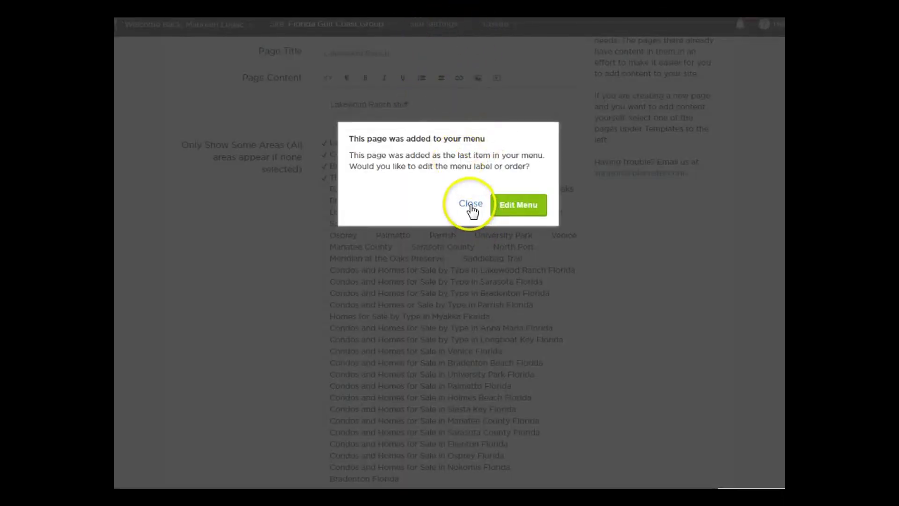
click(469, 204)
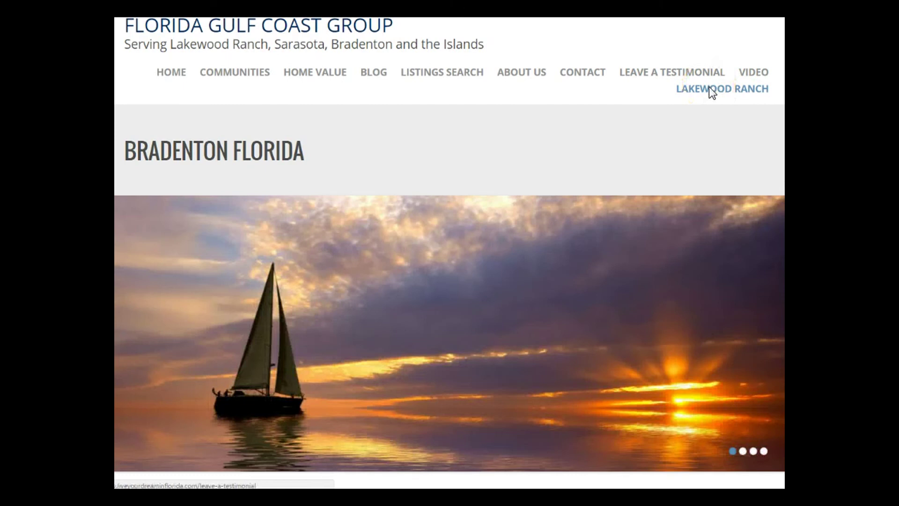
- Open the Lakewood Ranch page on the website and look through its listed areas
click(709, 89)
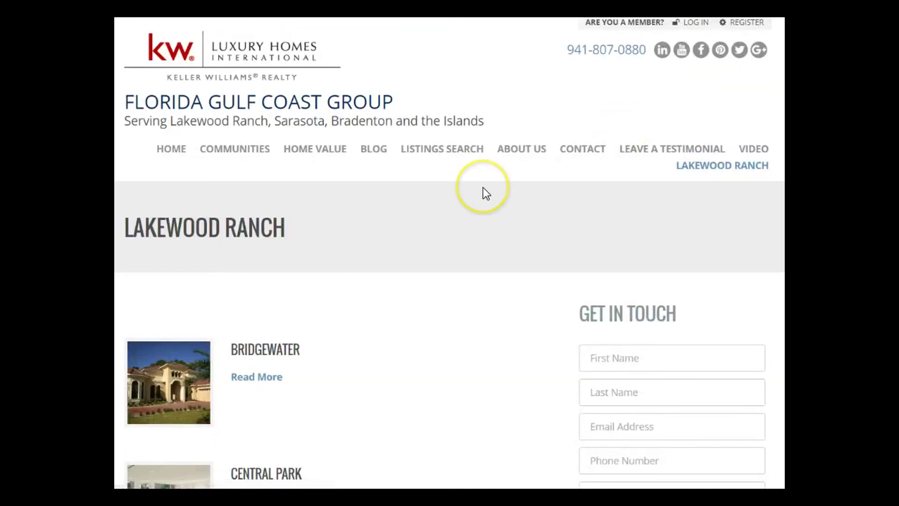
scroll(482, 187, down, 1)
scroll(486, 193, down, 4)
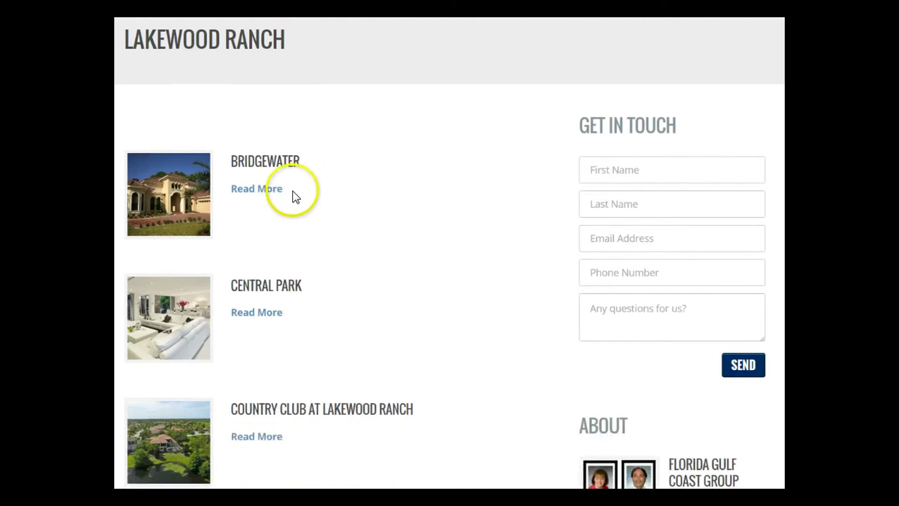
scroll(290, 361, down, 8)
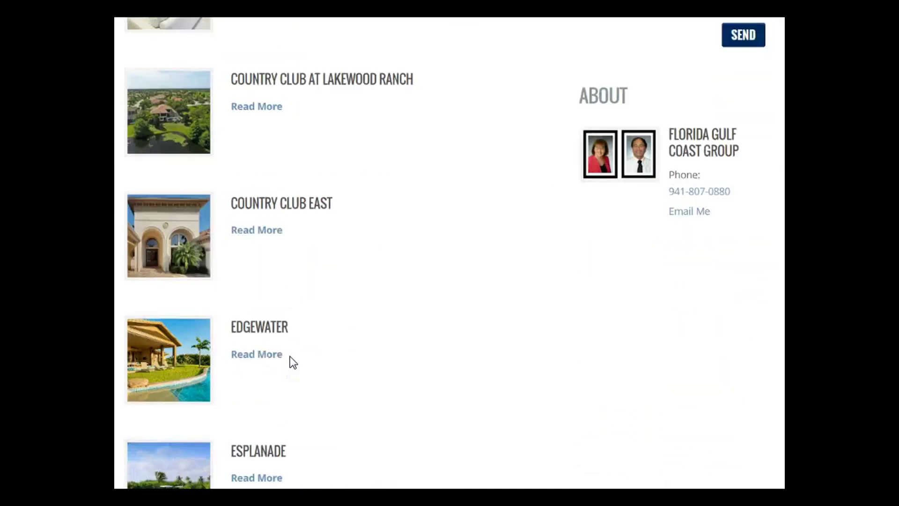
scroll(293, 359, up, 14)
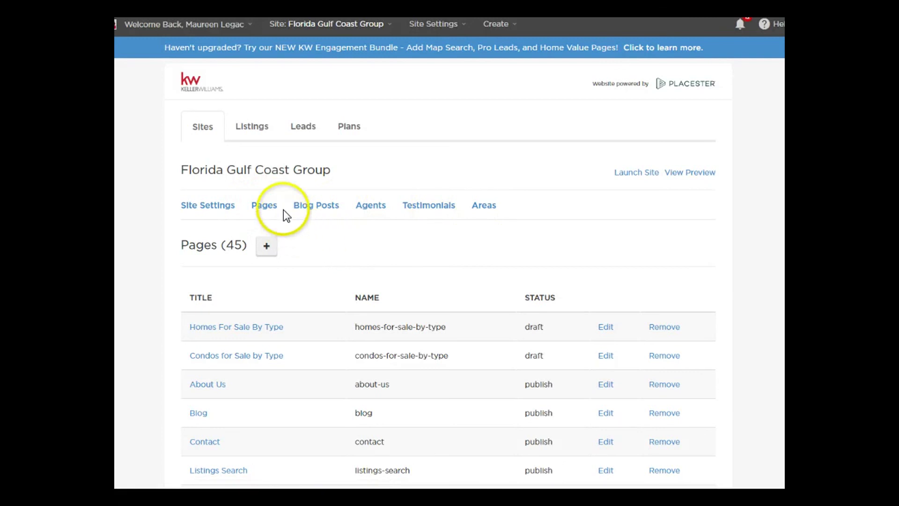
scroll(559, 215, down, 4)
scroll(560, 216, up, 4)
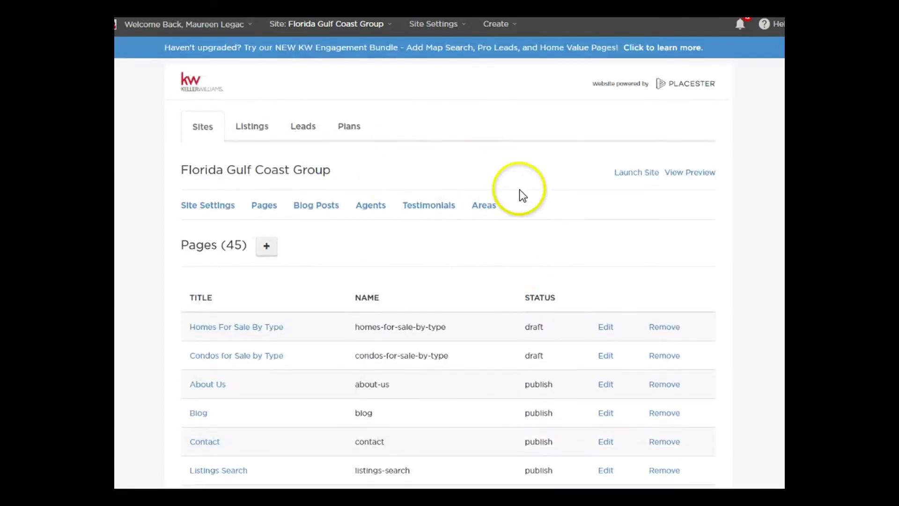